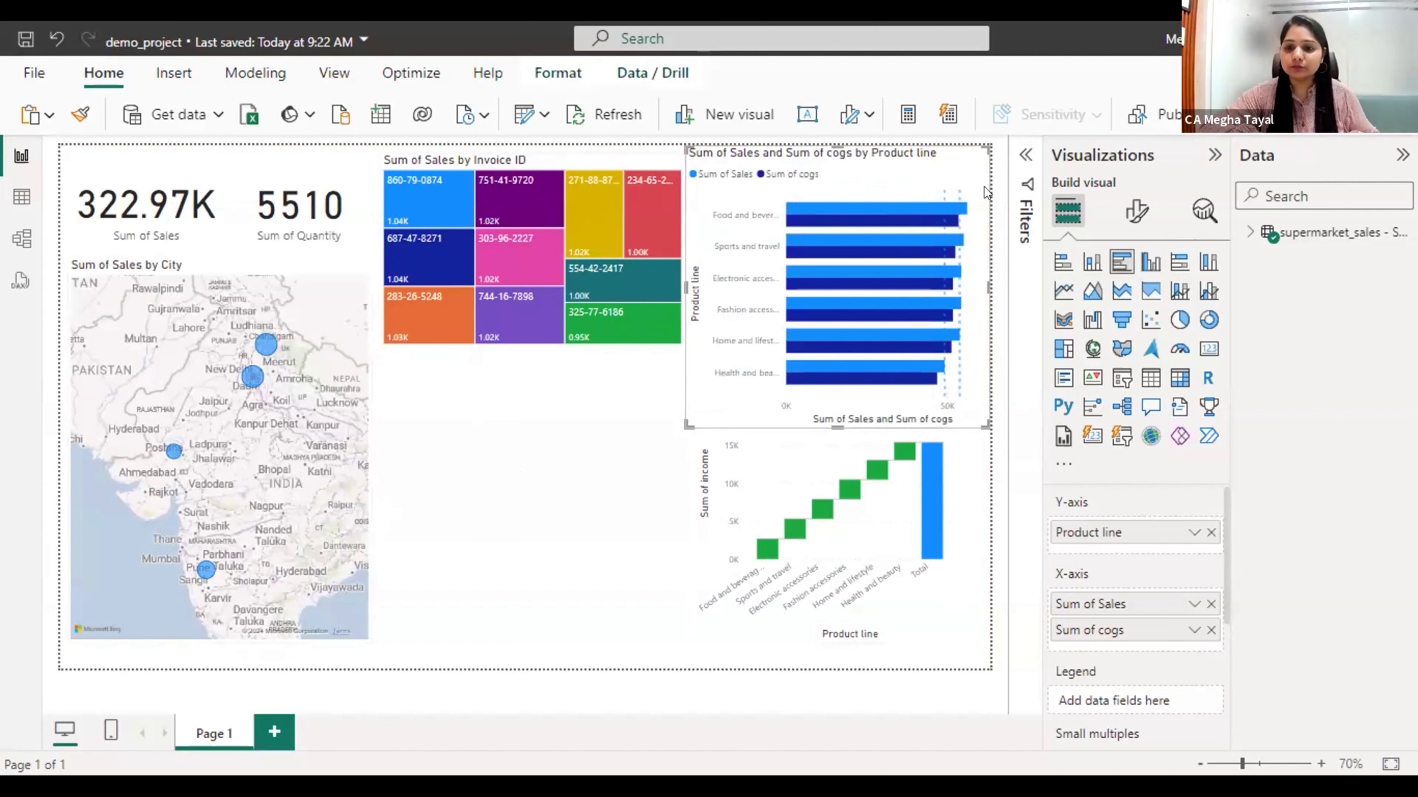
Cross-filter the dashboard by the first invoice tile in the Sum of Sales by Invoice ID treemap, and start opening another file
{"action": "left_click", "coordinate": [434, 193]}
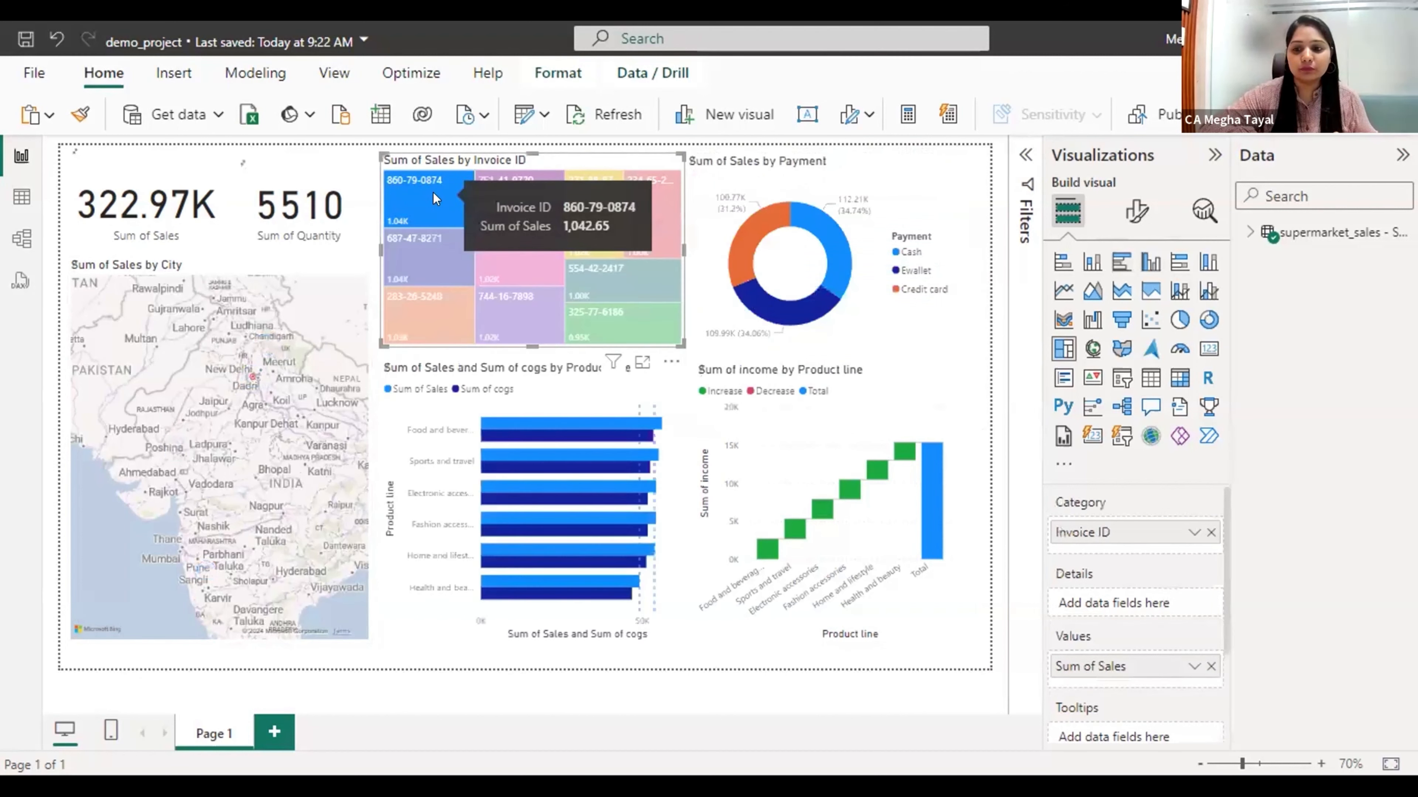
{"action": "left_click", "coordinate": [433, 193]}
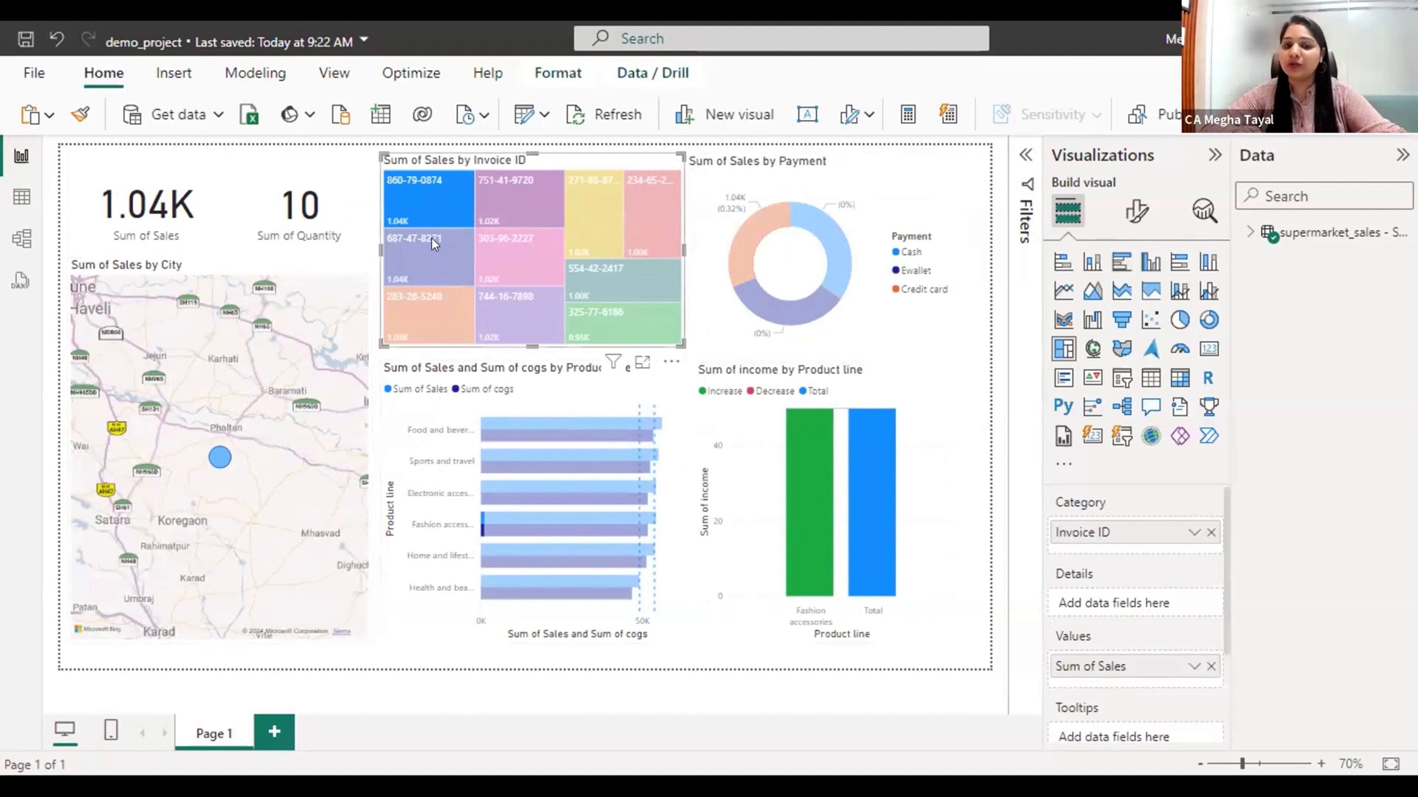
{"action": "mouse_move", "coordinate": [425, 238]}
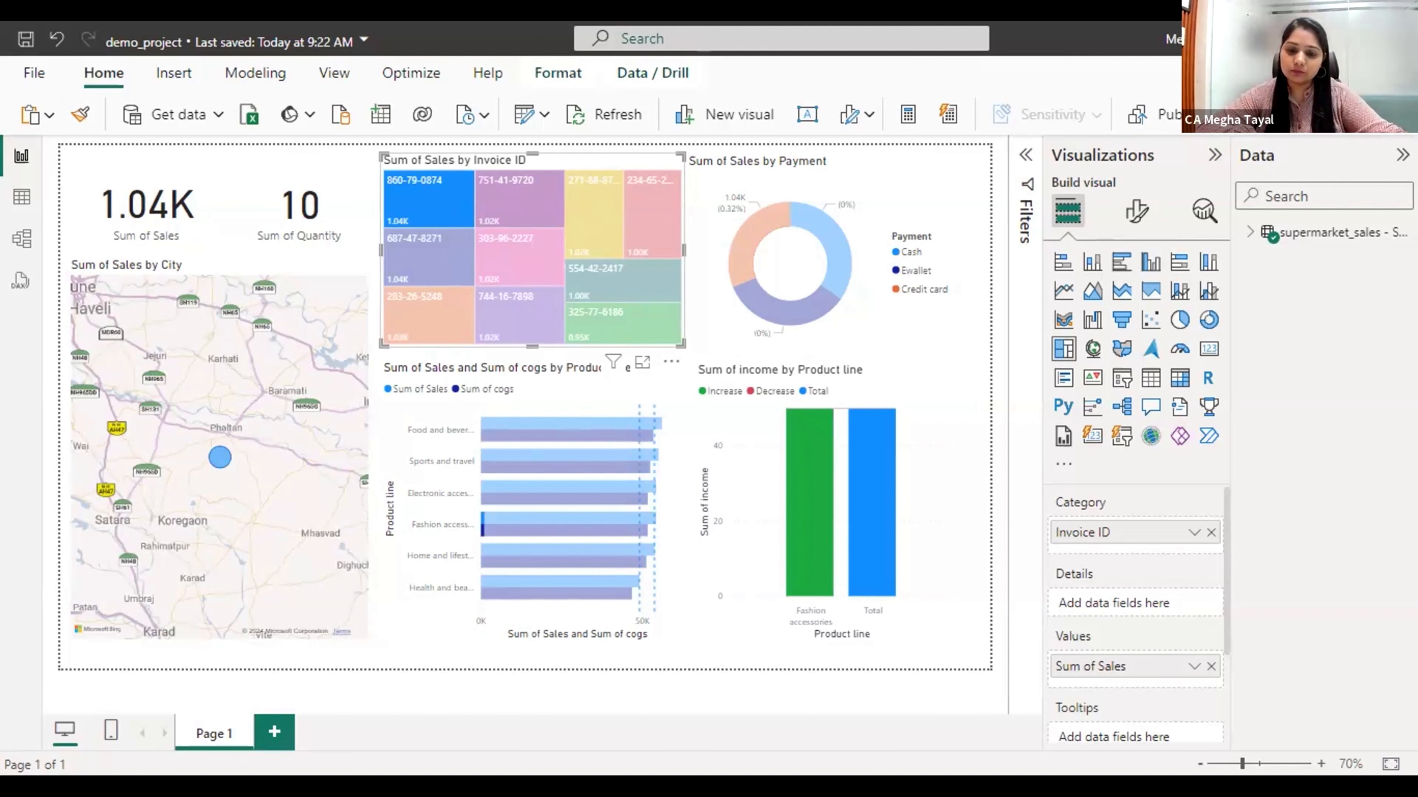
{"action": "key", "text": "ctrl+o"}
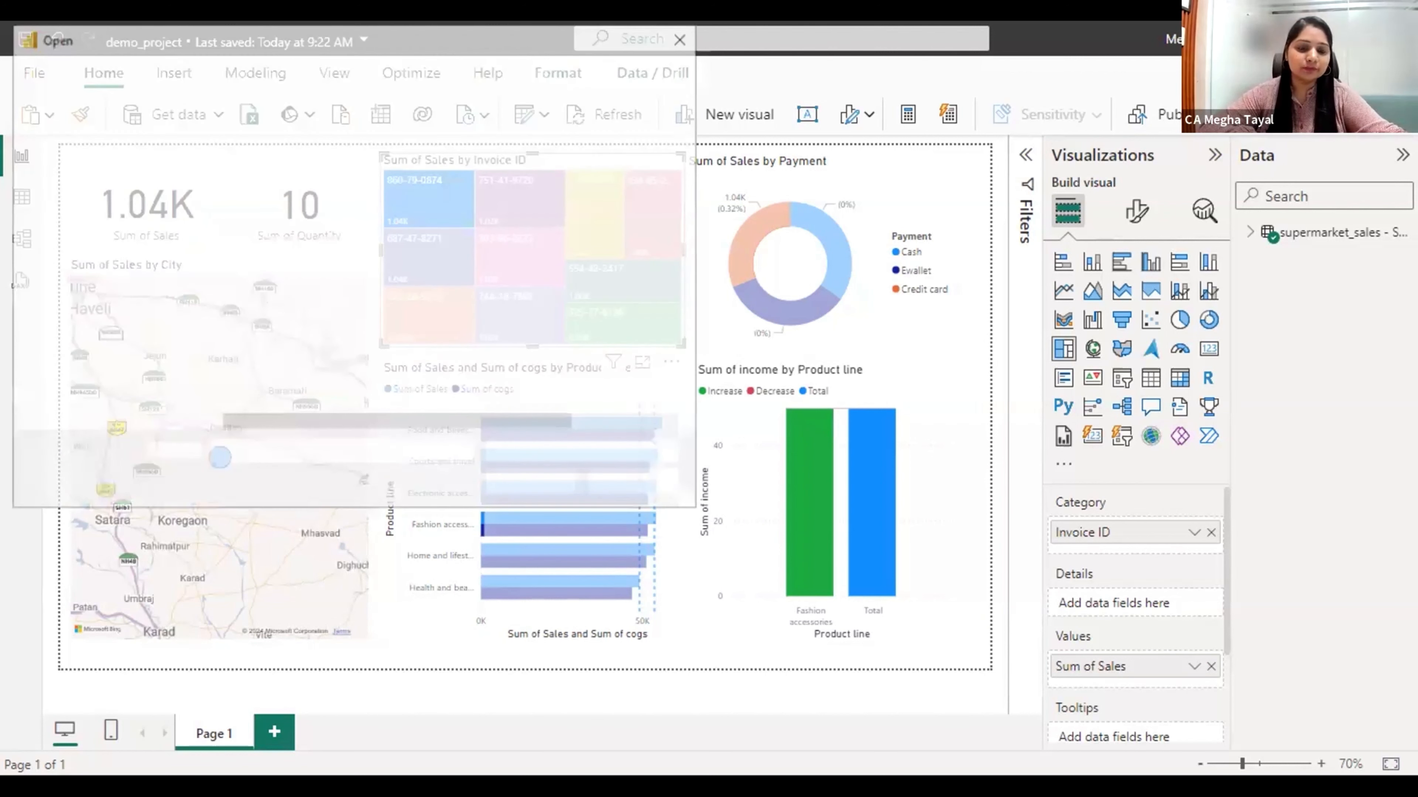
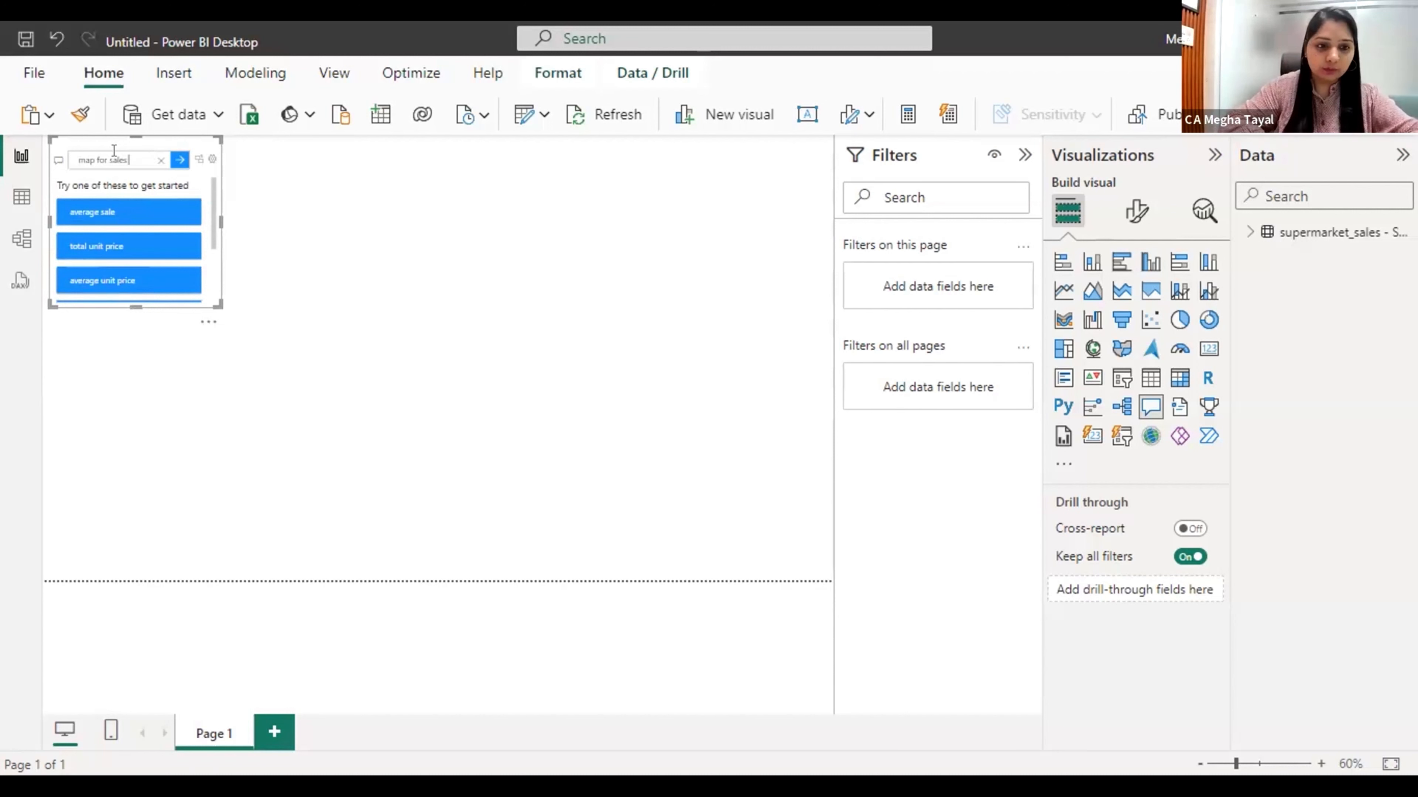
Query the Q&A visual for "map for sales by city" and enlarge it to the page's lower edge and somewhat wider
{"action": "type", "text": "city"}
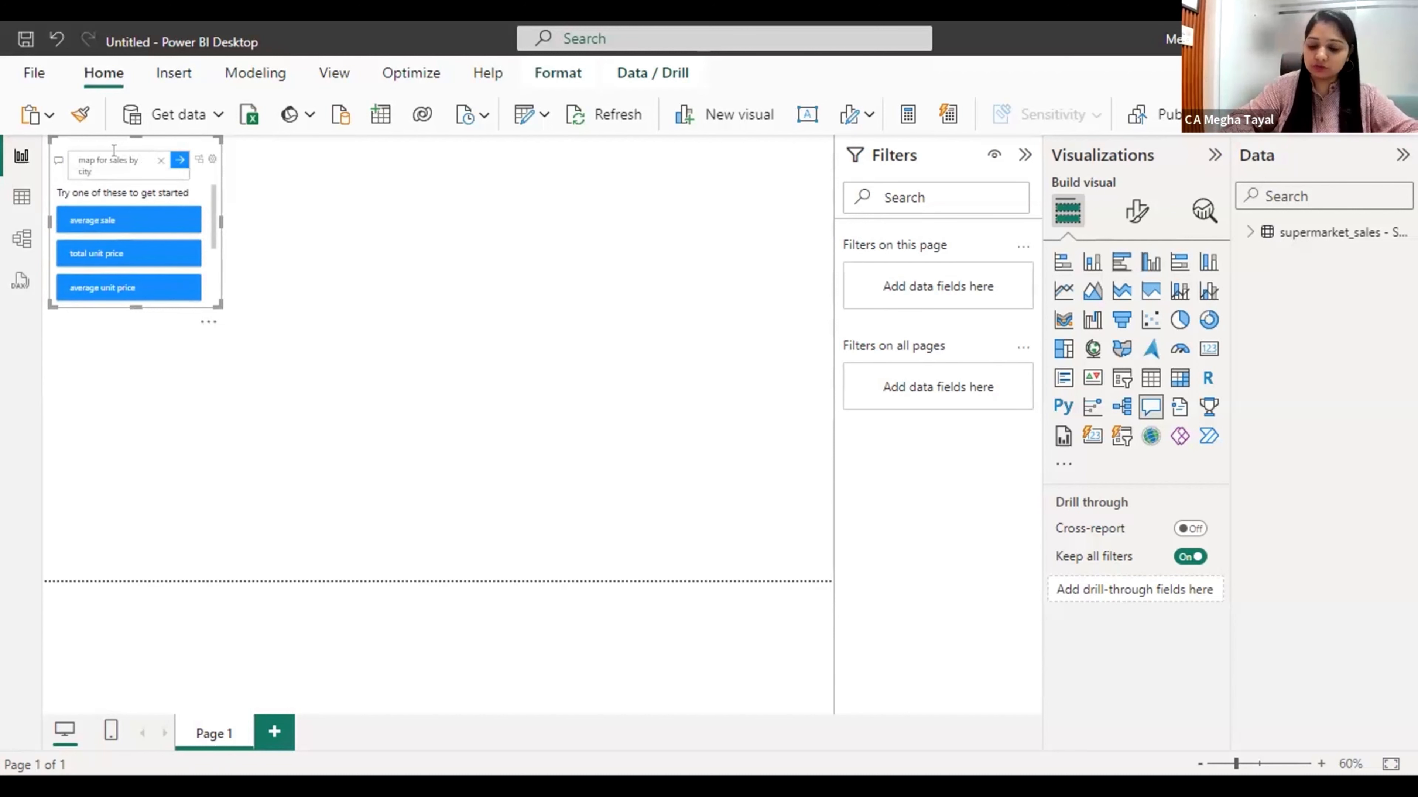
{"action": "key", "text": "Return"}
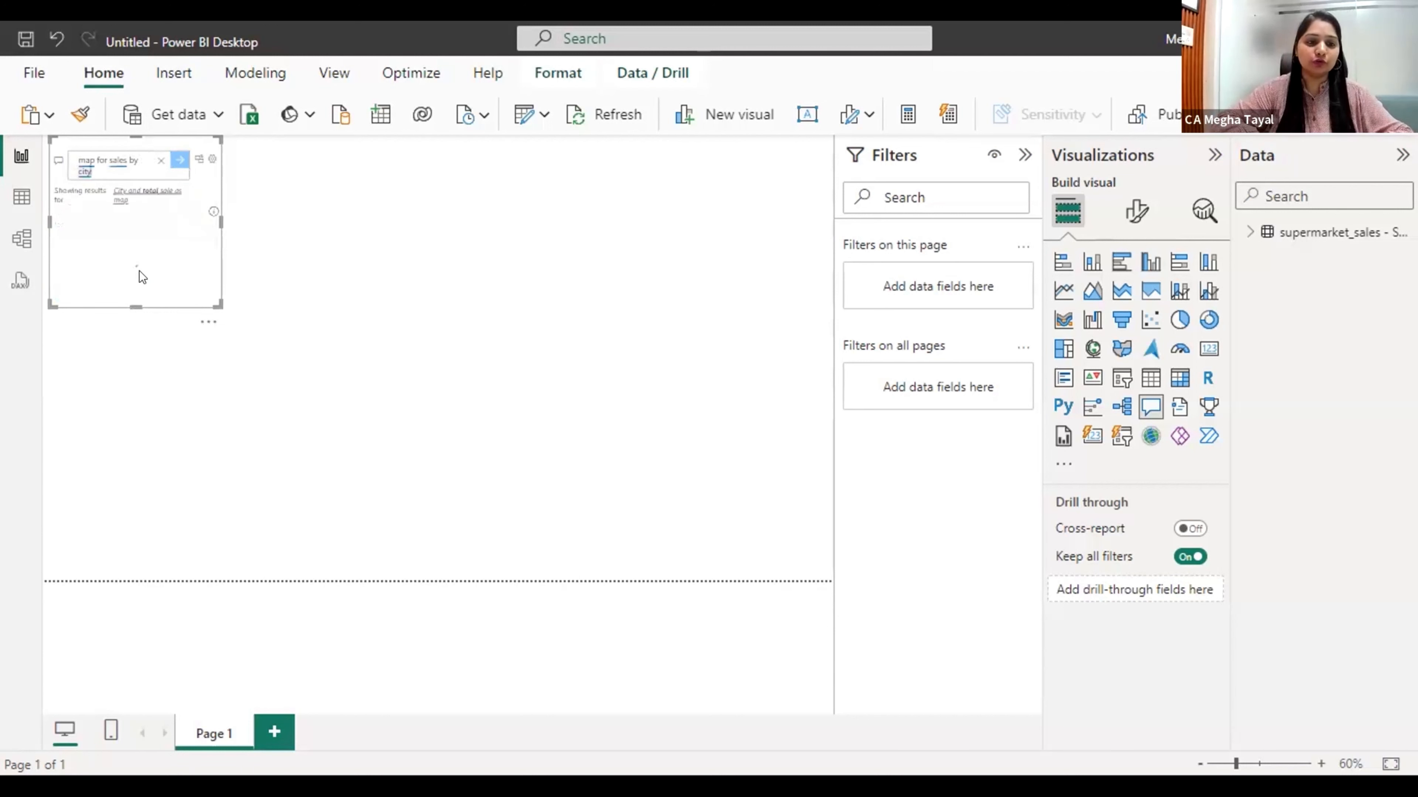
{"action": "left_click_drag", "start_coordinate": [136, 302], "coordinate": [176, 578]}
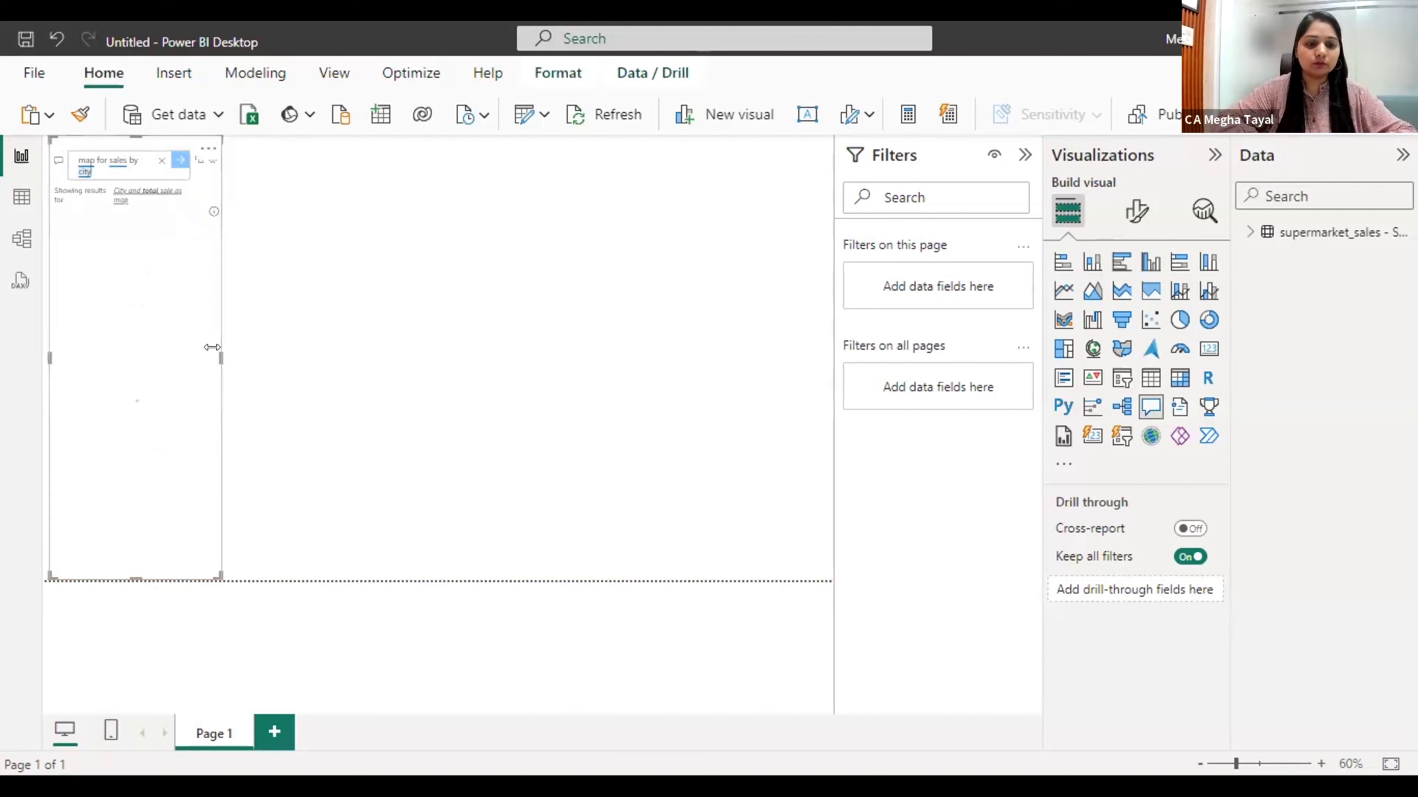
{"action": "left_click_drag", "start_coordinate": [272, 357], "coordinate": [292, 360]}
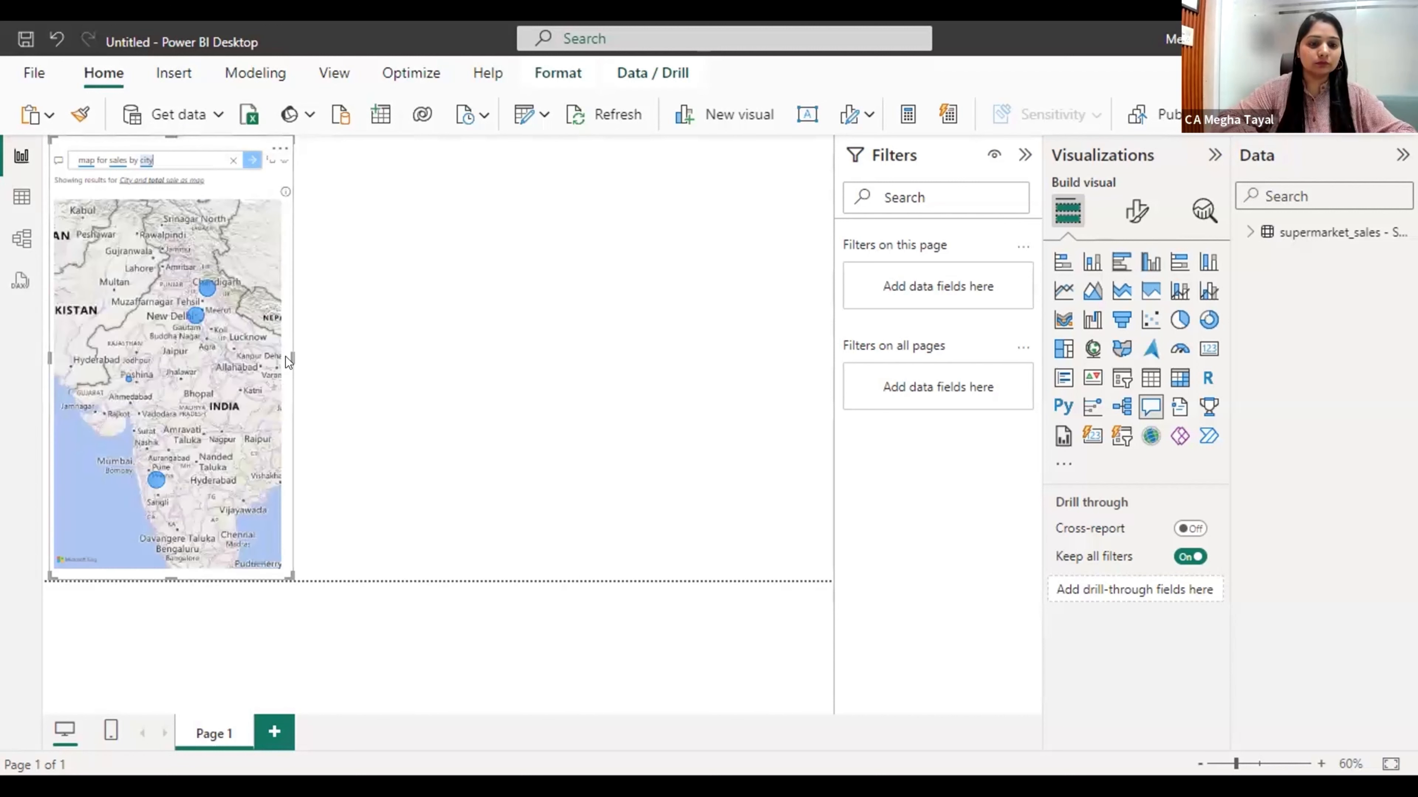
Turn the sales-by-city Q&A result into a standard map visual and widen it slightly
{"action": "left_click", "coordinate": [258, 160]}
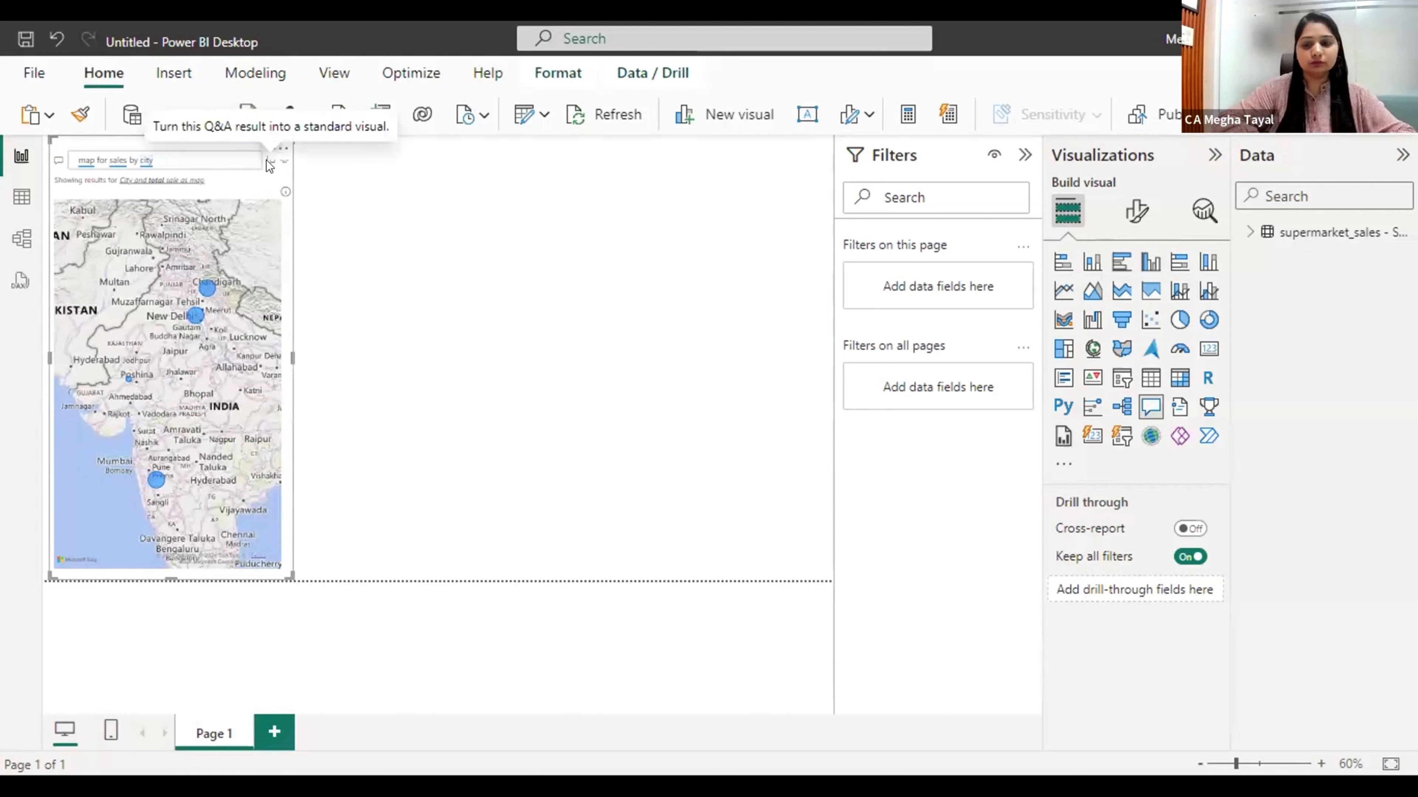
{"action": "left_click", "coordinate": [263, 161]}
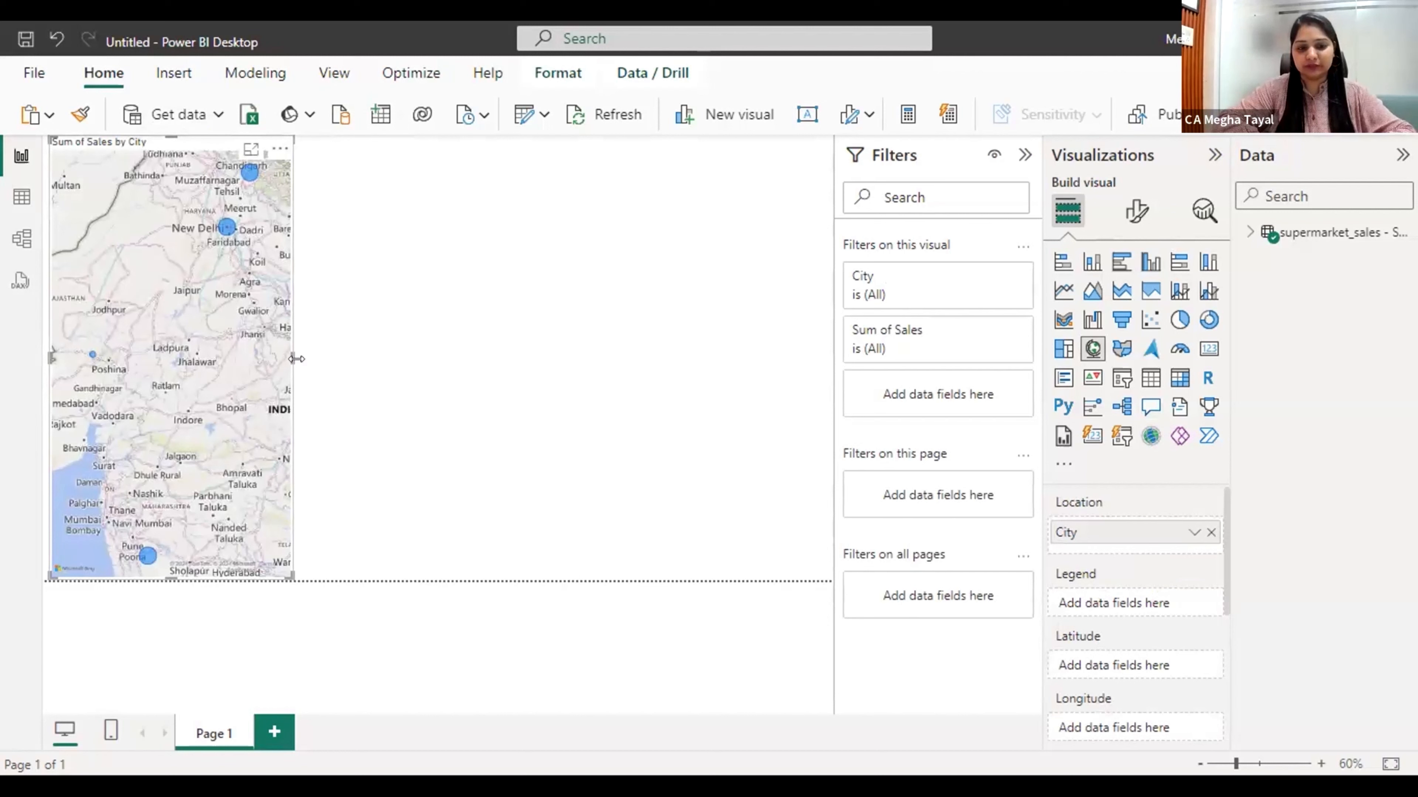
{"action": "left_click_drag", "start_coordinate": [334, 375], "coordinate": [338, 379]}
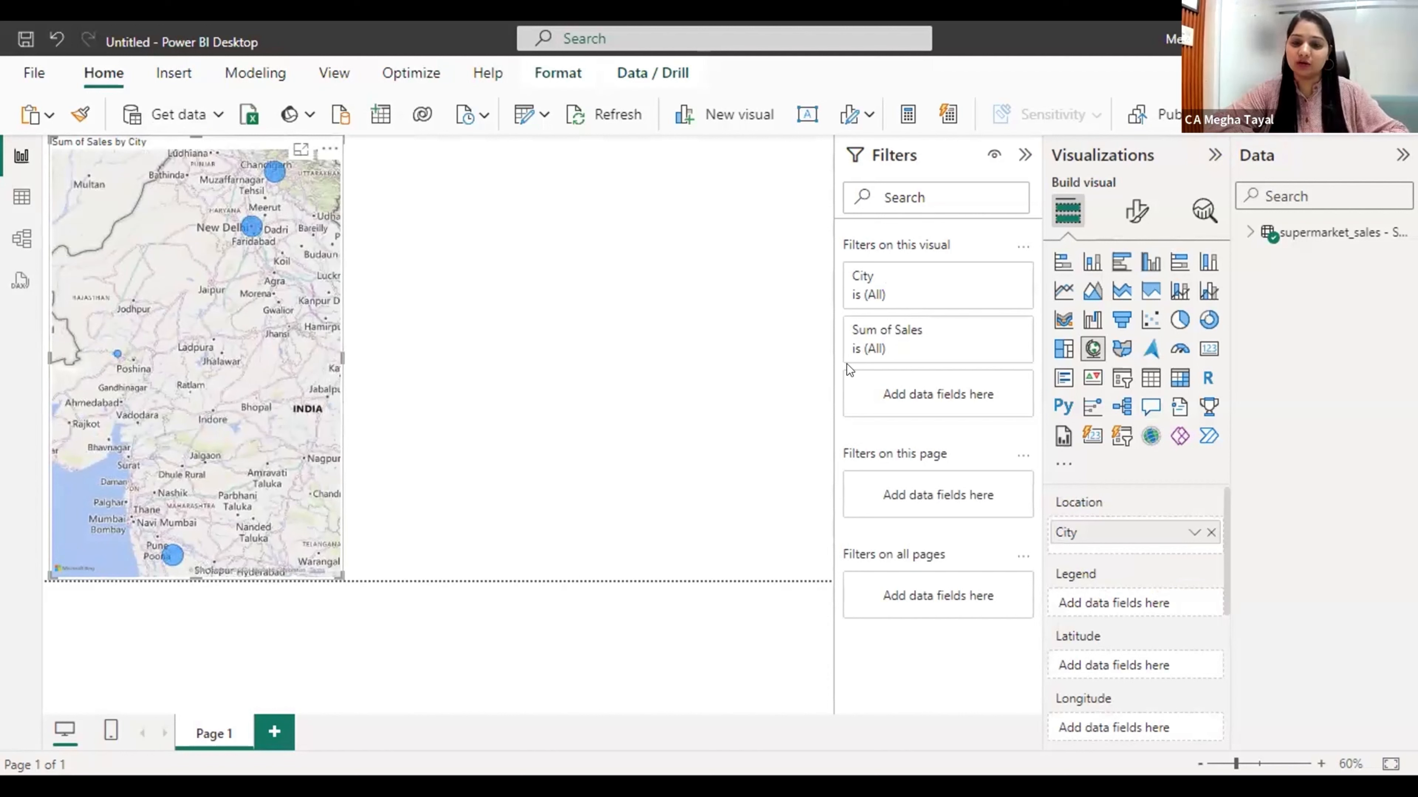
Add a second Q&A visual beside the map and query it for "donut chart for sales by payment"
{"action": "left_click", "coordinate": [620, 340]}
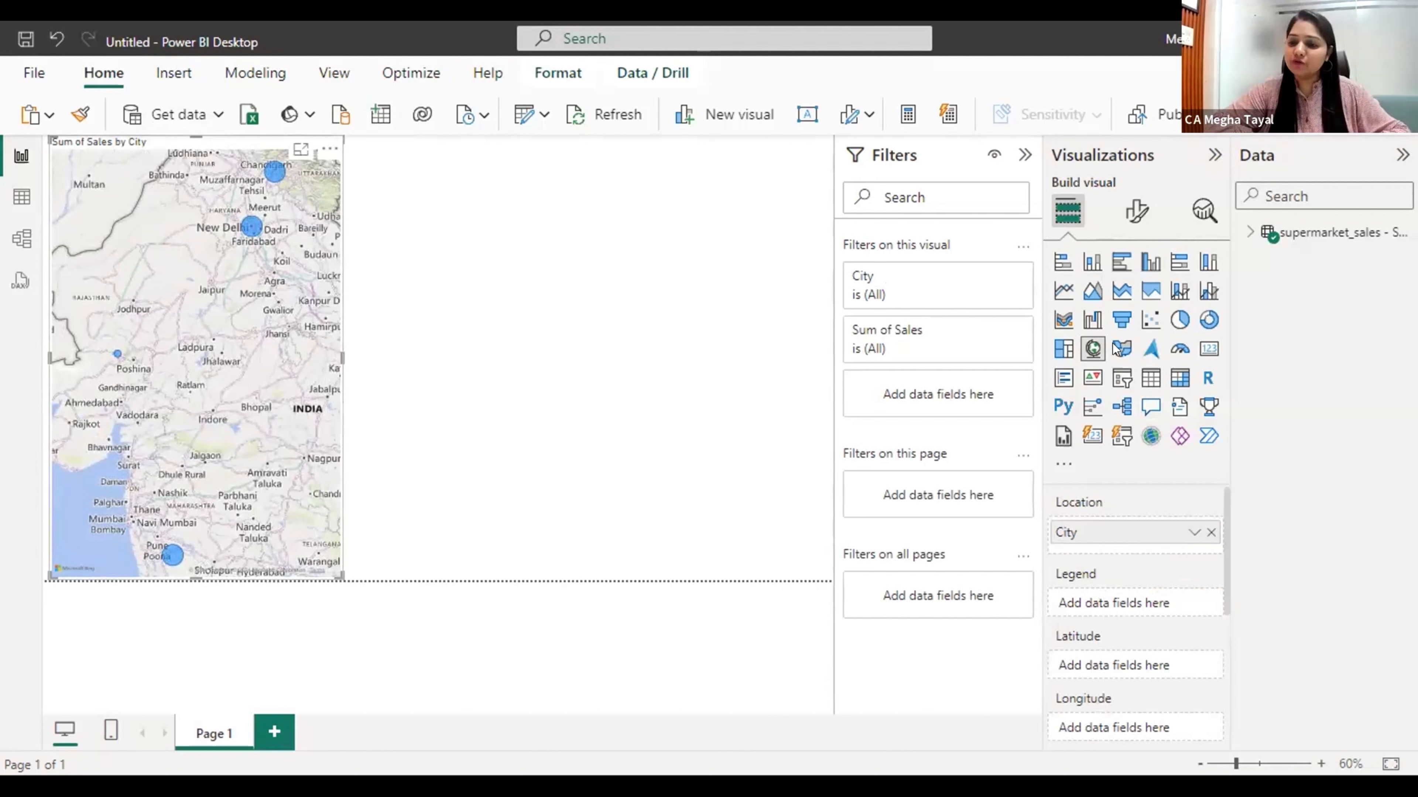
{"action": "left_click", "coordinate": [1150, 407]}
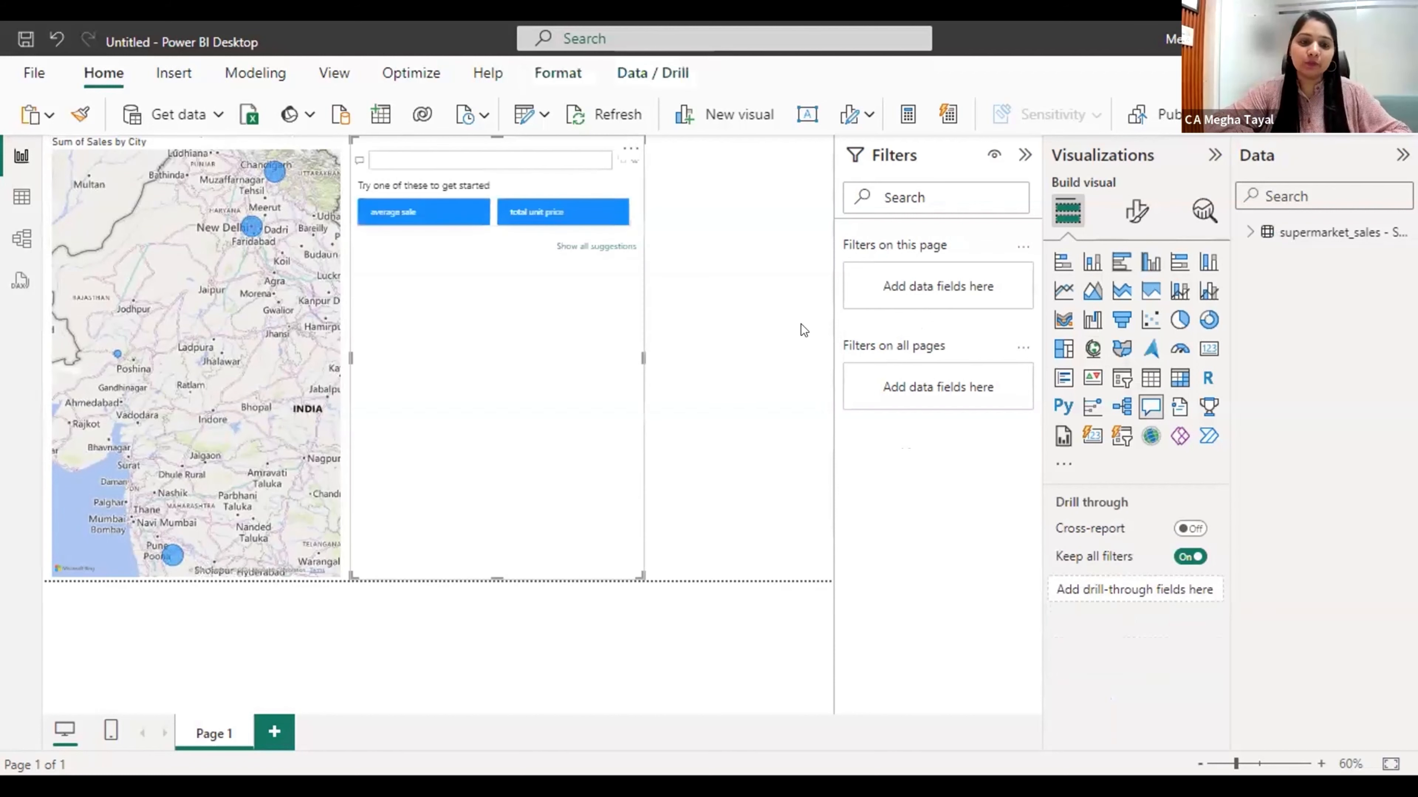
{"action": "left_click", "coordinate": [526, 152]}
{"action": "type", "text": "donu"}
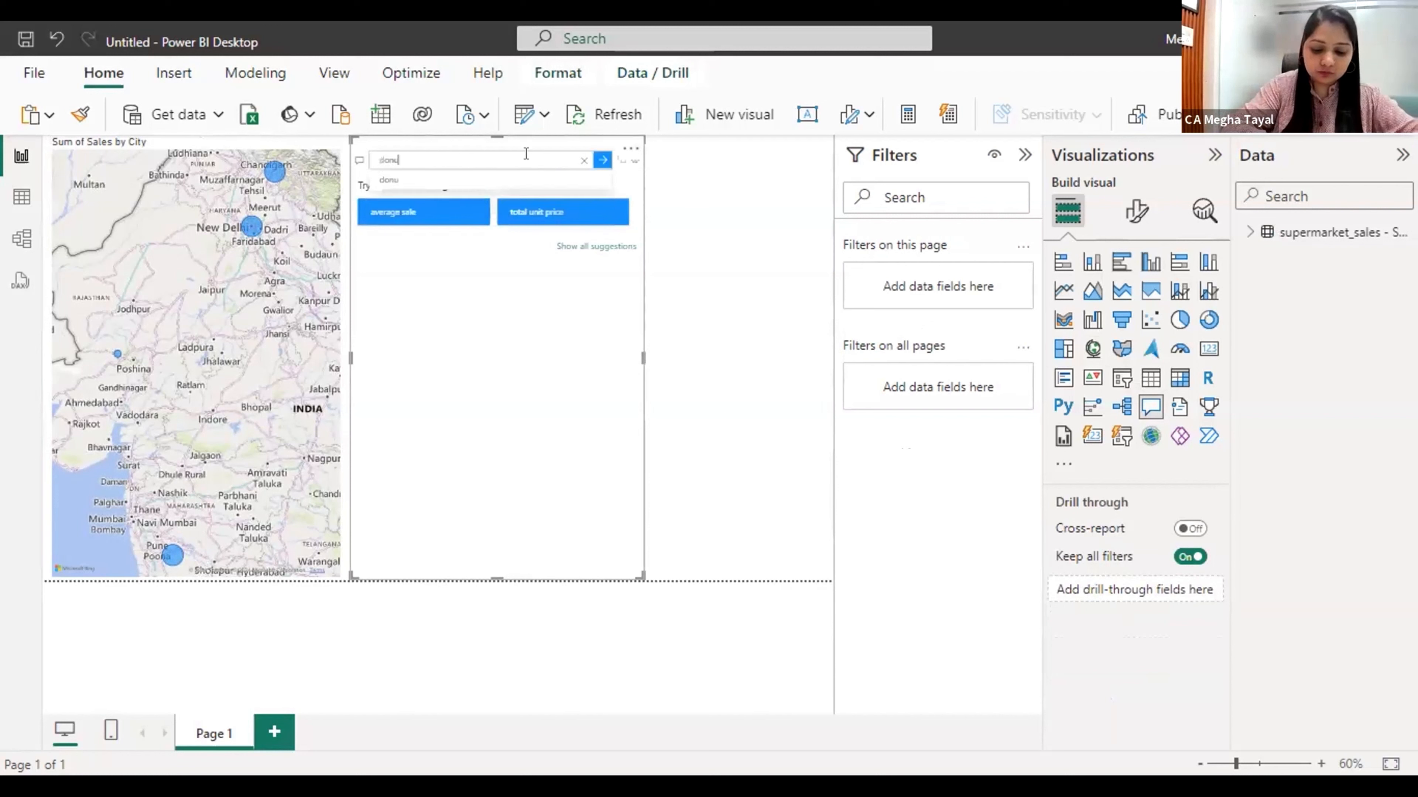
{"action": "type", "text": "t chart"}
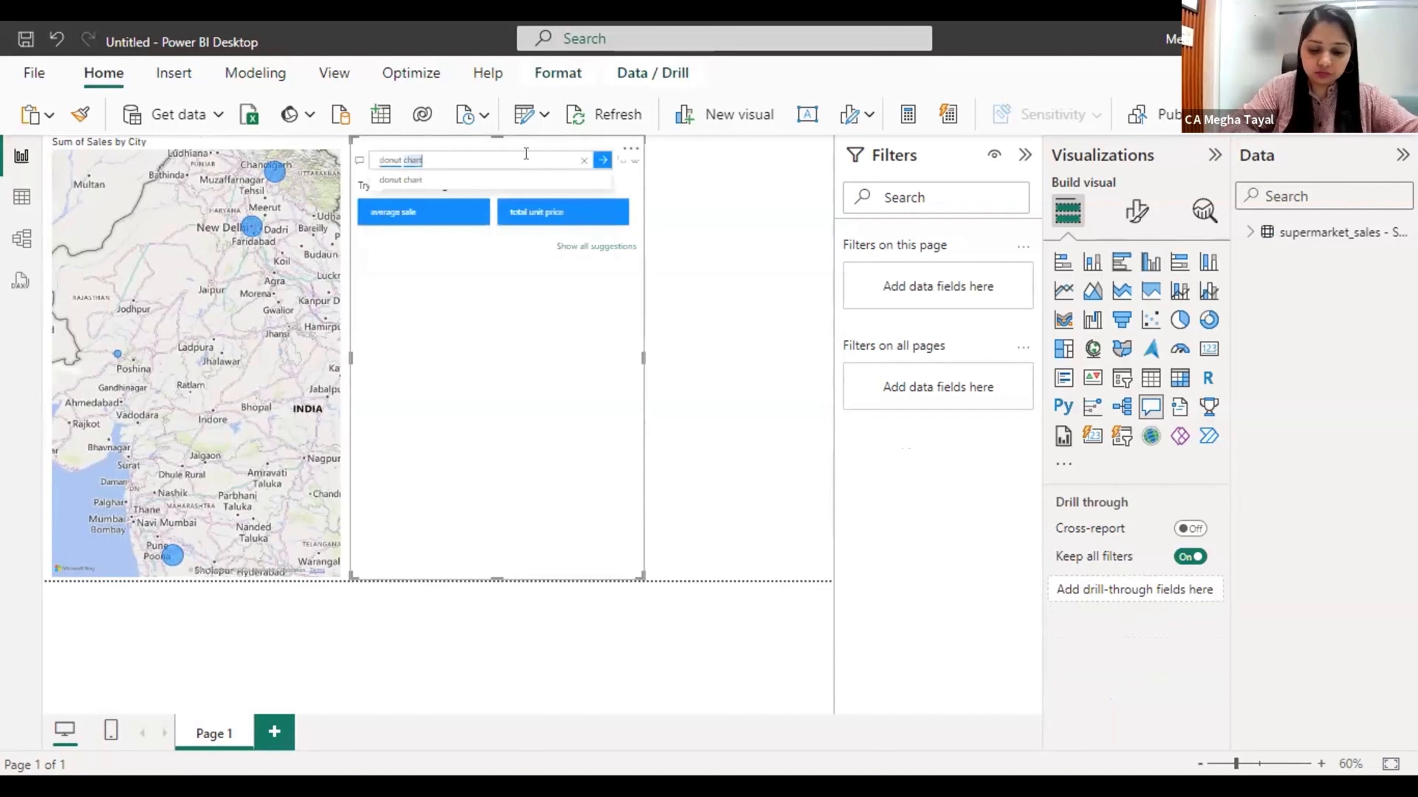
{"action": "type", "text": " for s"}
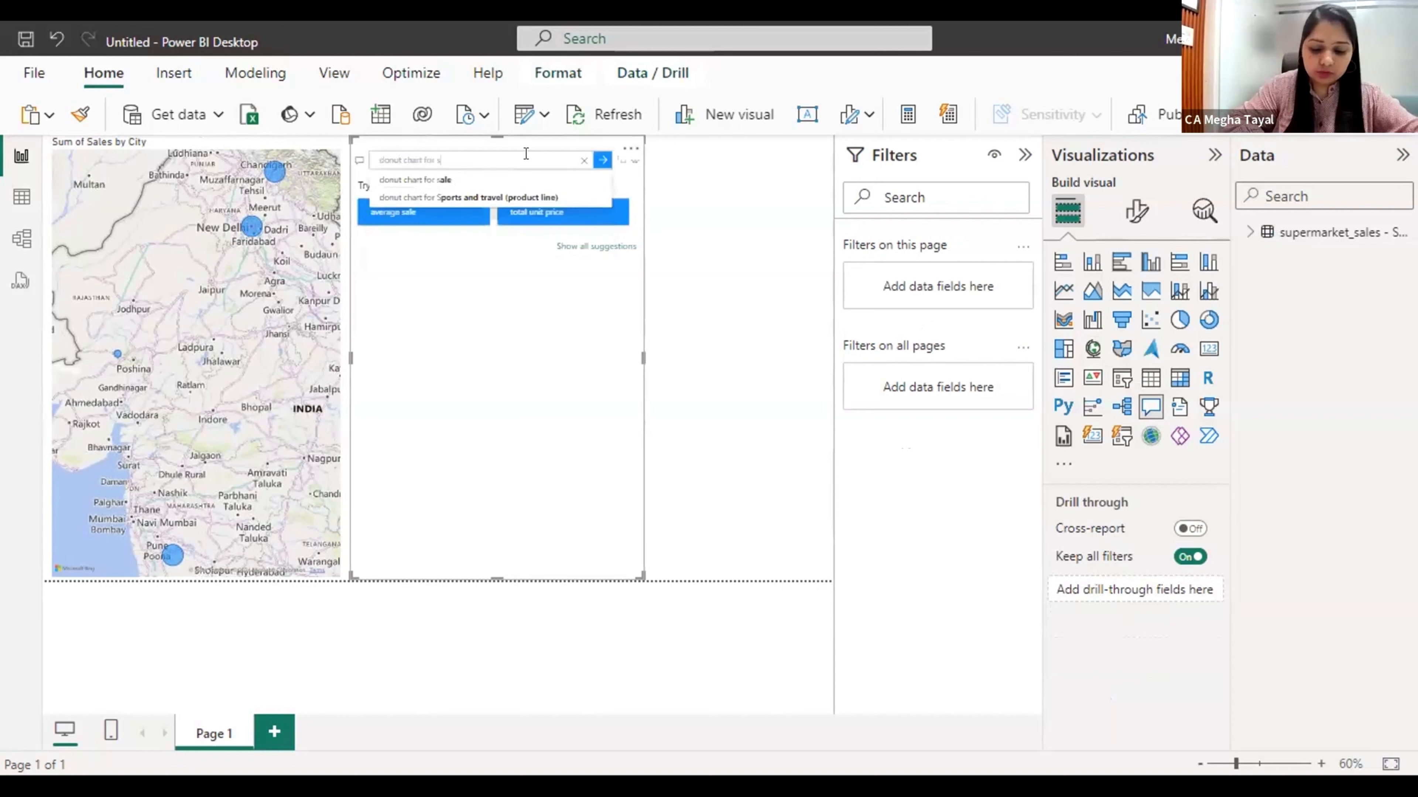
{"action": "type", "text": "ales by "}
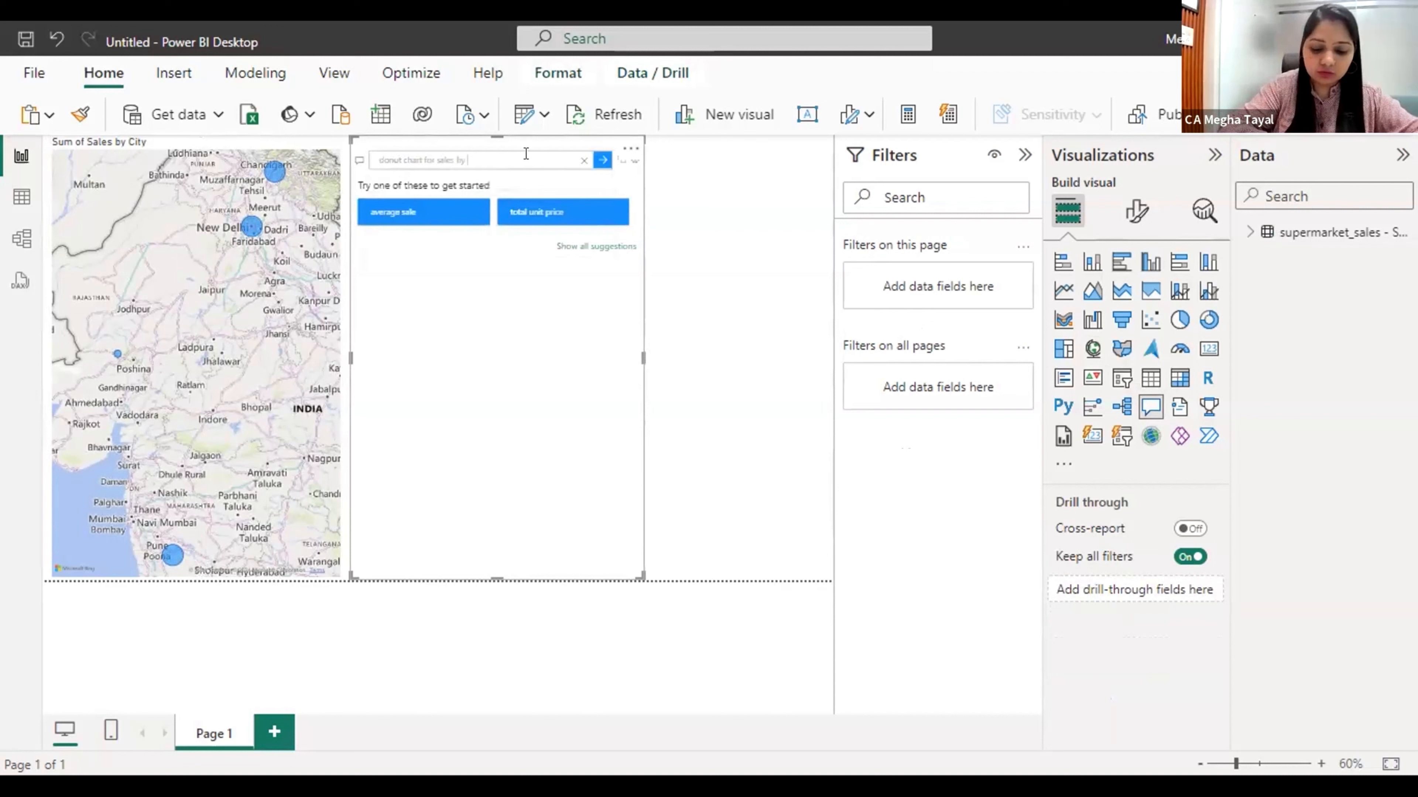
{"action": "type", "text": "amen"}
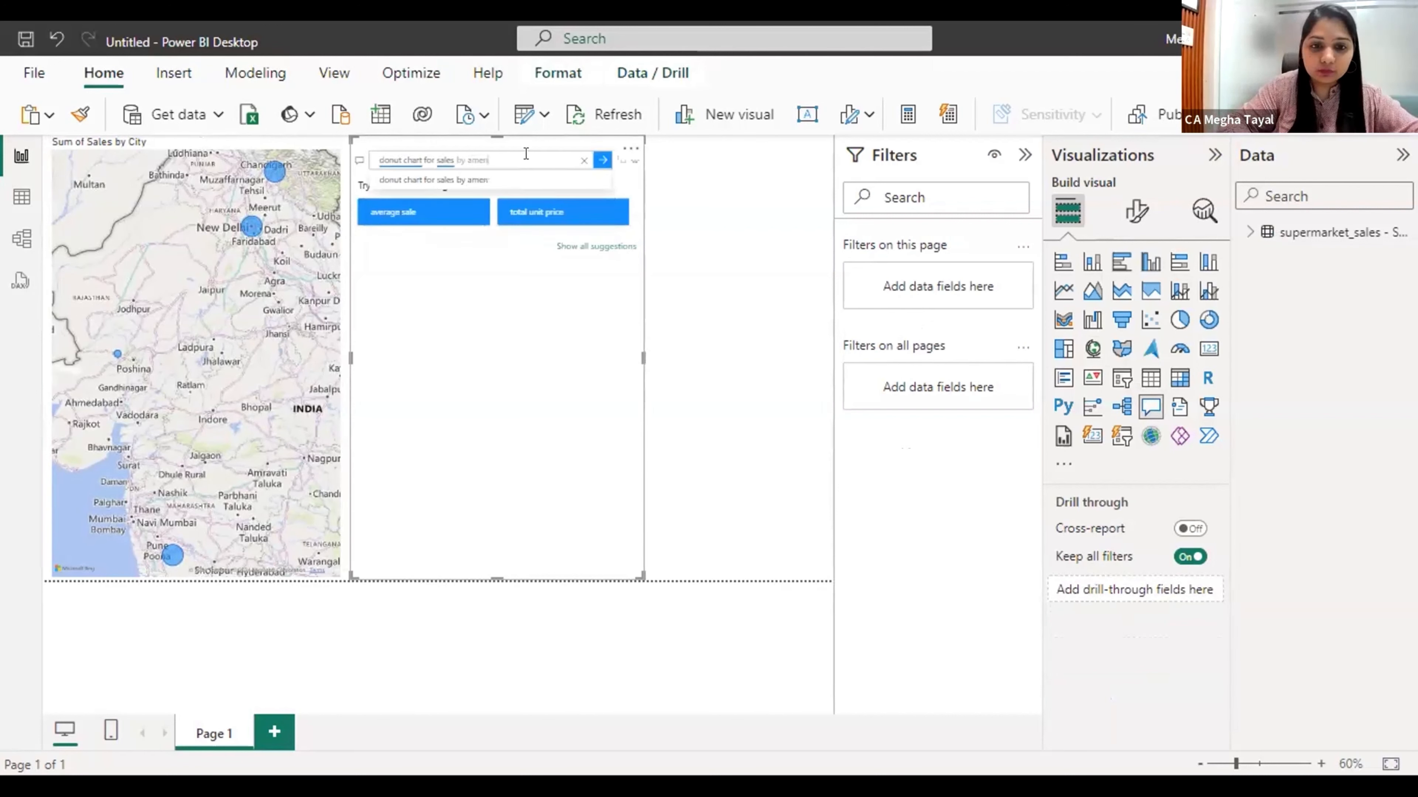
{"action": "key", "text": "BackSpace"}
{"action": "key", "text": "BackSpace"}
{"action": "key", "text": "BackSpace"}
{"action": "key", "text": "BackSpace"}
{"action": "type", "text": "pay"}
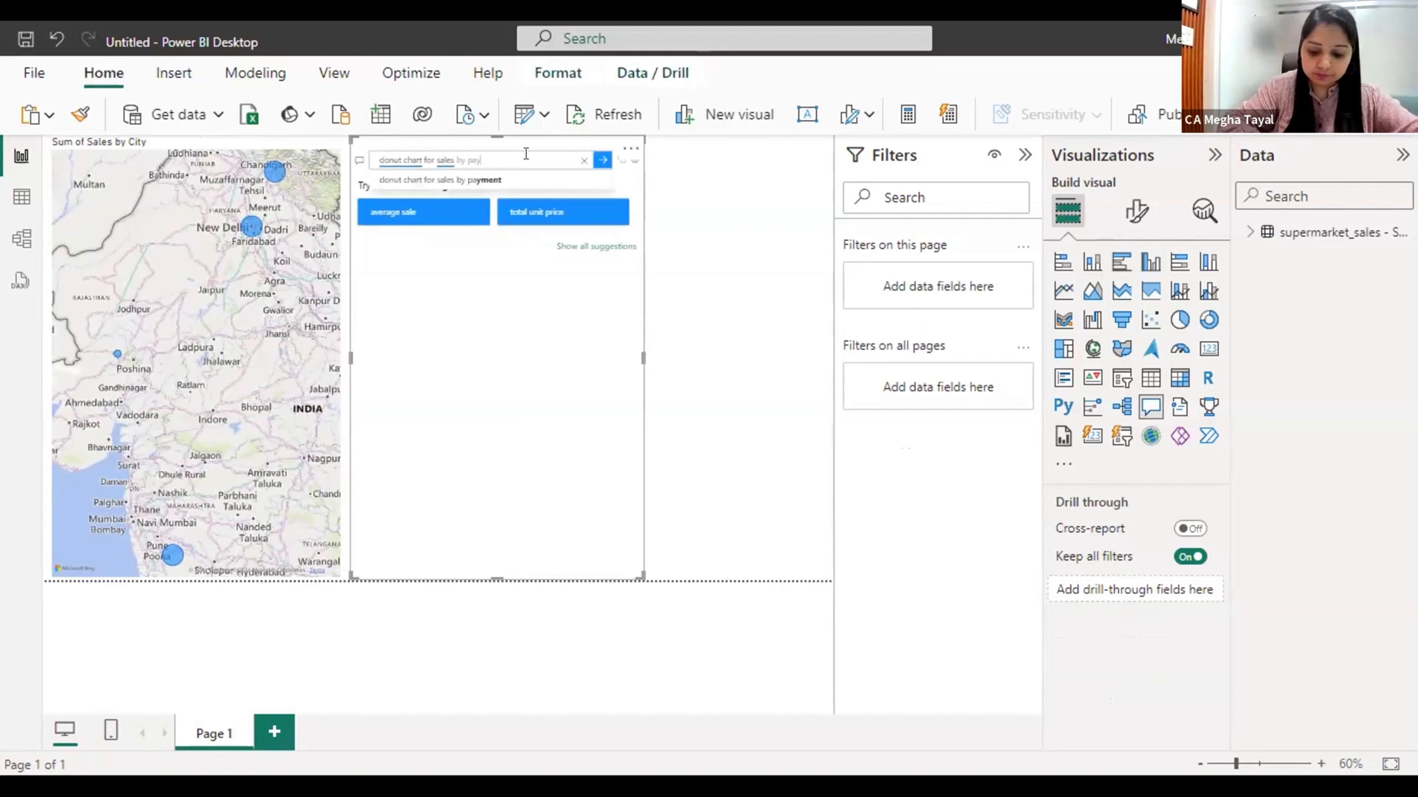
{"action": "type", "text": "ment"}
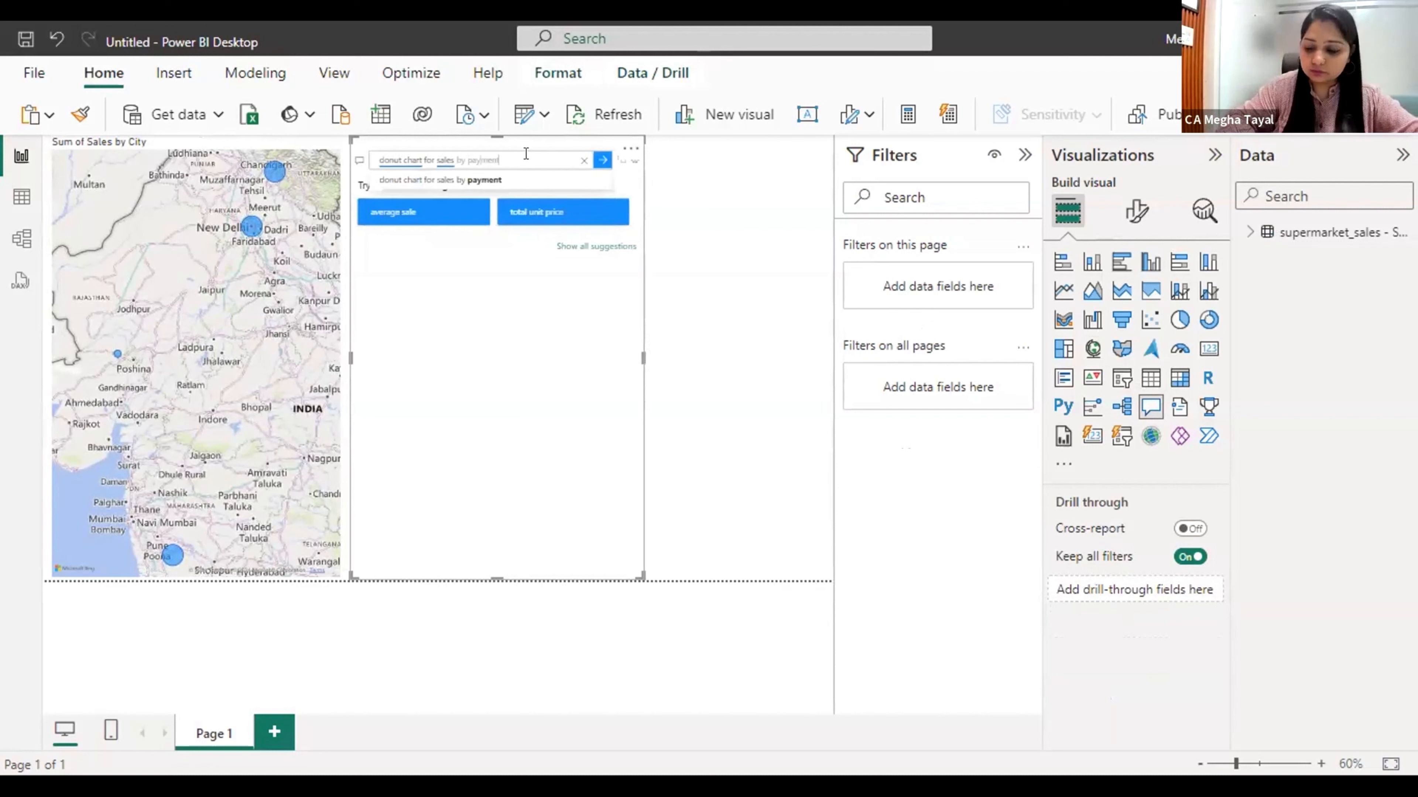
{"action": "key", "text": "Return"}
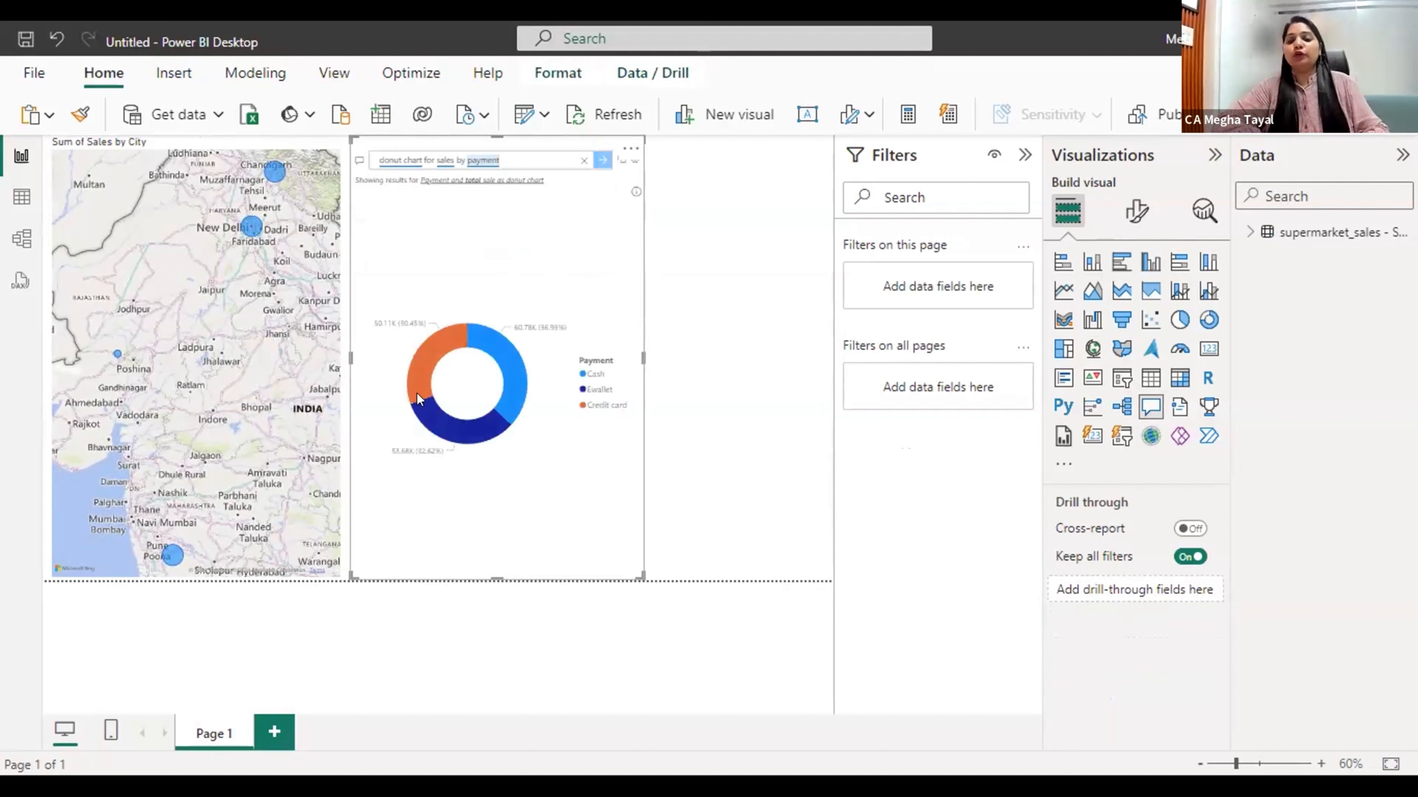
Turn the sales-by-payment Q&A result into a standard donut chart visual and deselect it
{"action": "left_click", "coordinate": [620, 161]}
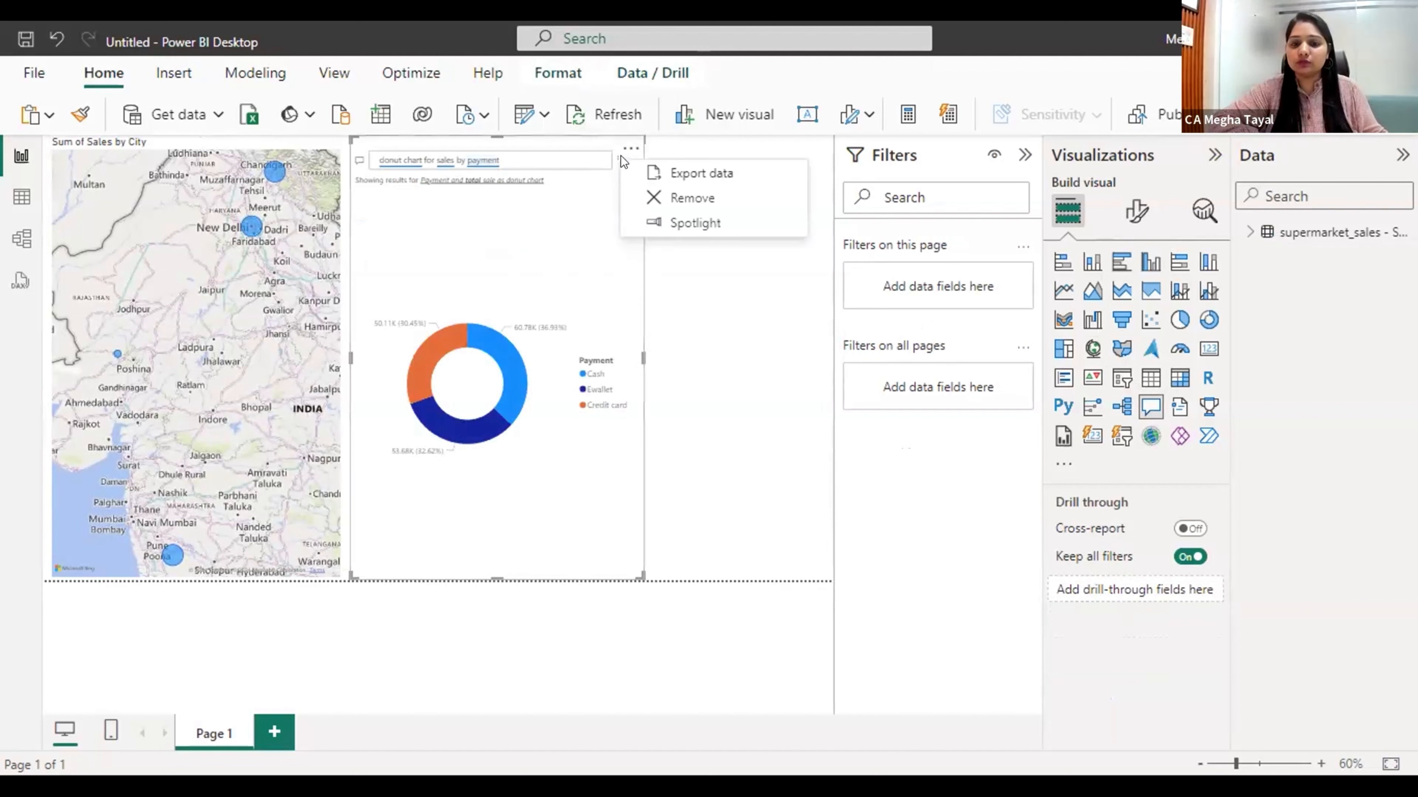
{"action": "left_click", "coordinate": [614, 162]}
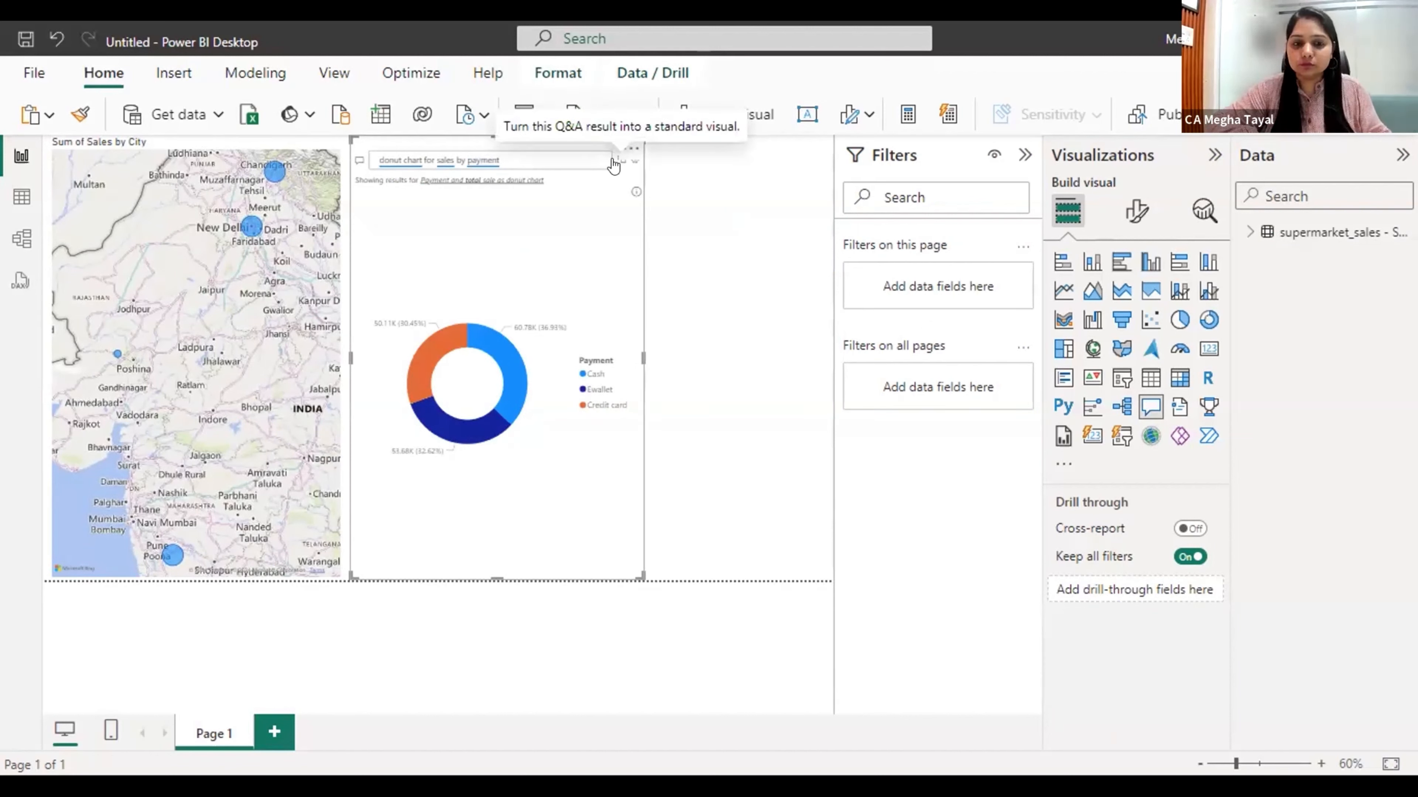
{"action": "left_click", "coordinate": [614, 163]}
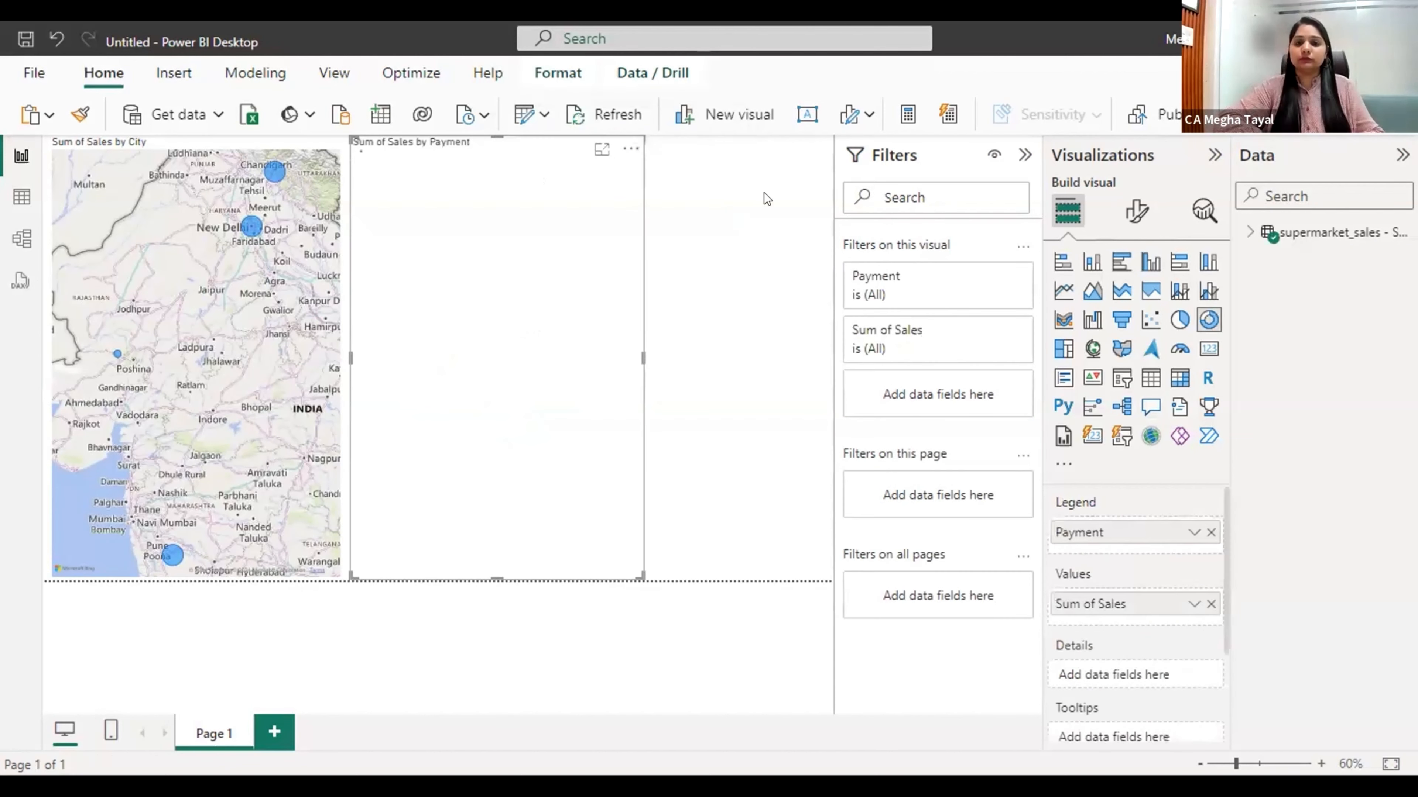
{"action": "left_click", "coordinate": [752, 245]}
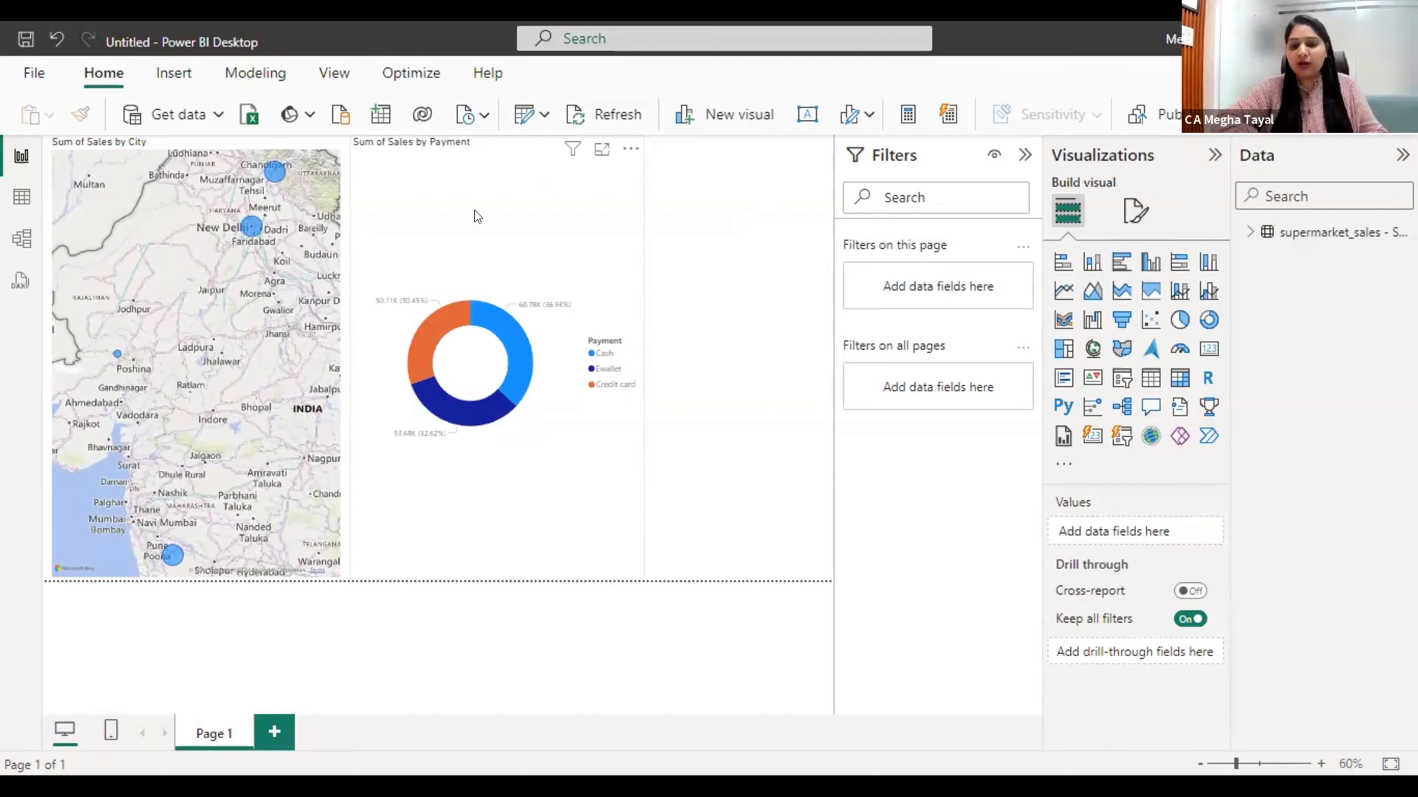
Try the Sum of Sales by Payment visual as a pie chart and change it to a funnel chart
{"action": "left_click", "coordinate": [566, 359]}
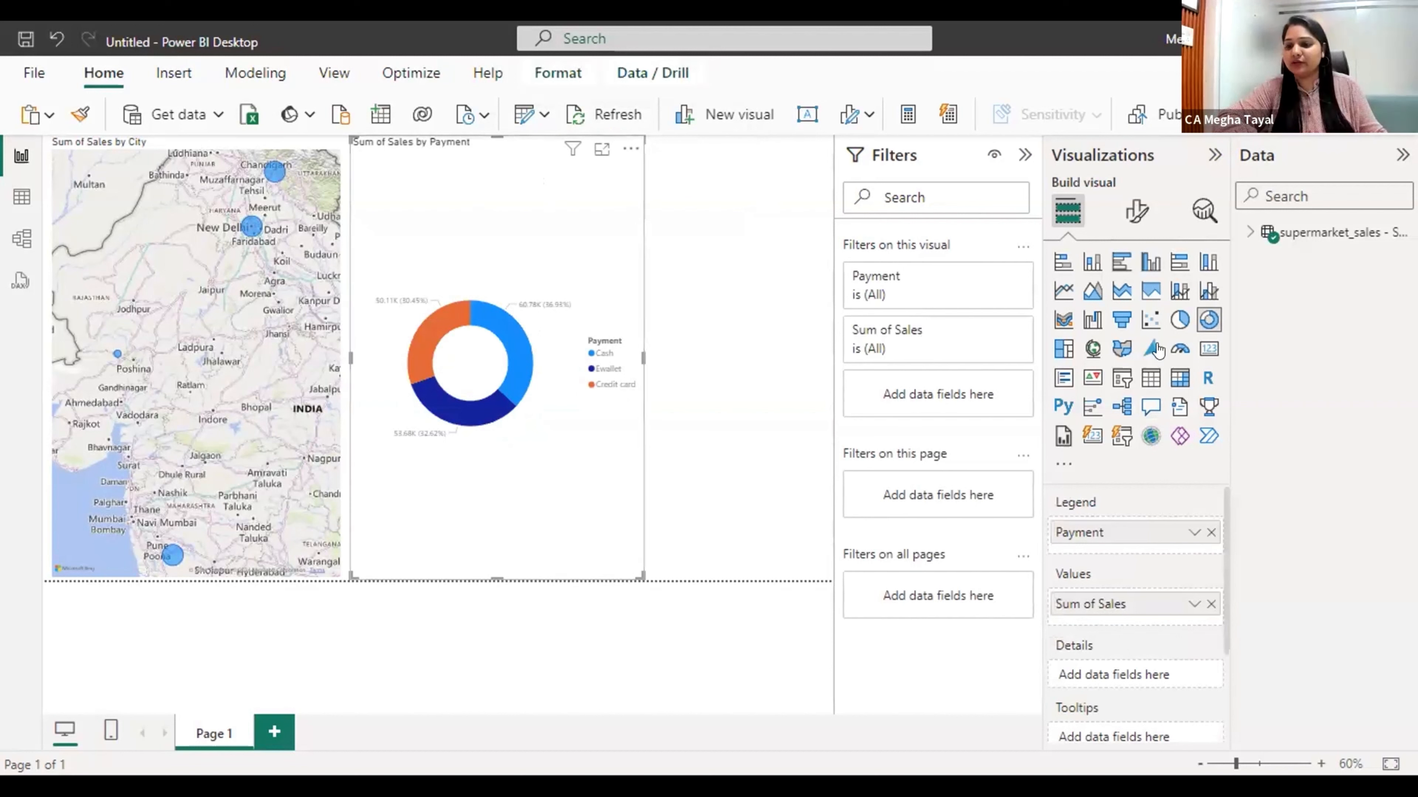
{"action": "left_click", "coordinate": [1178, 320]}
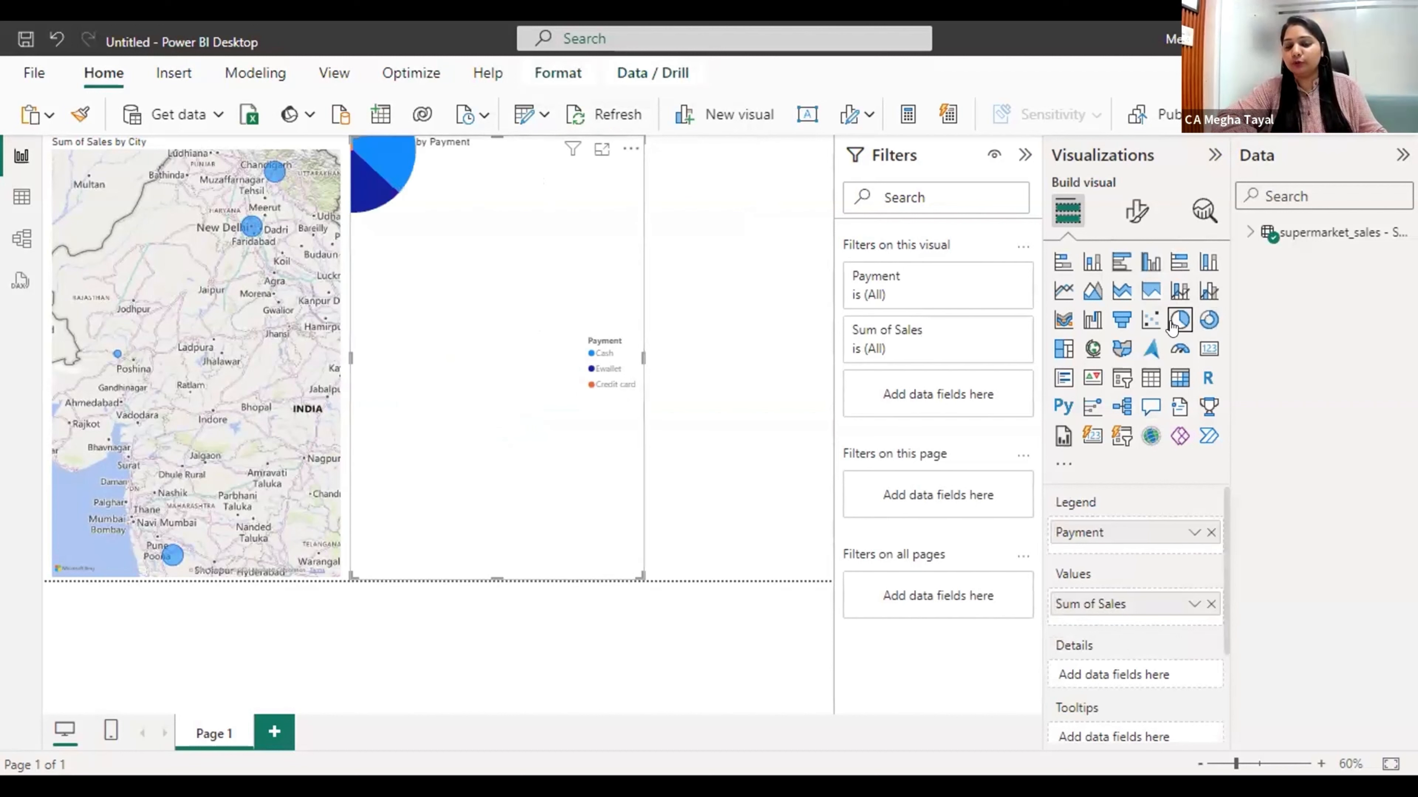
{"action": "left_click", "coordinate": [1119, 328]}
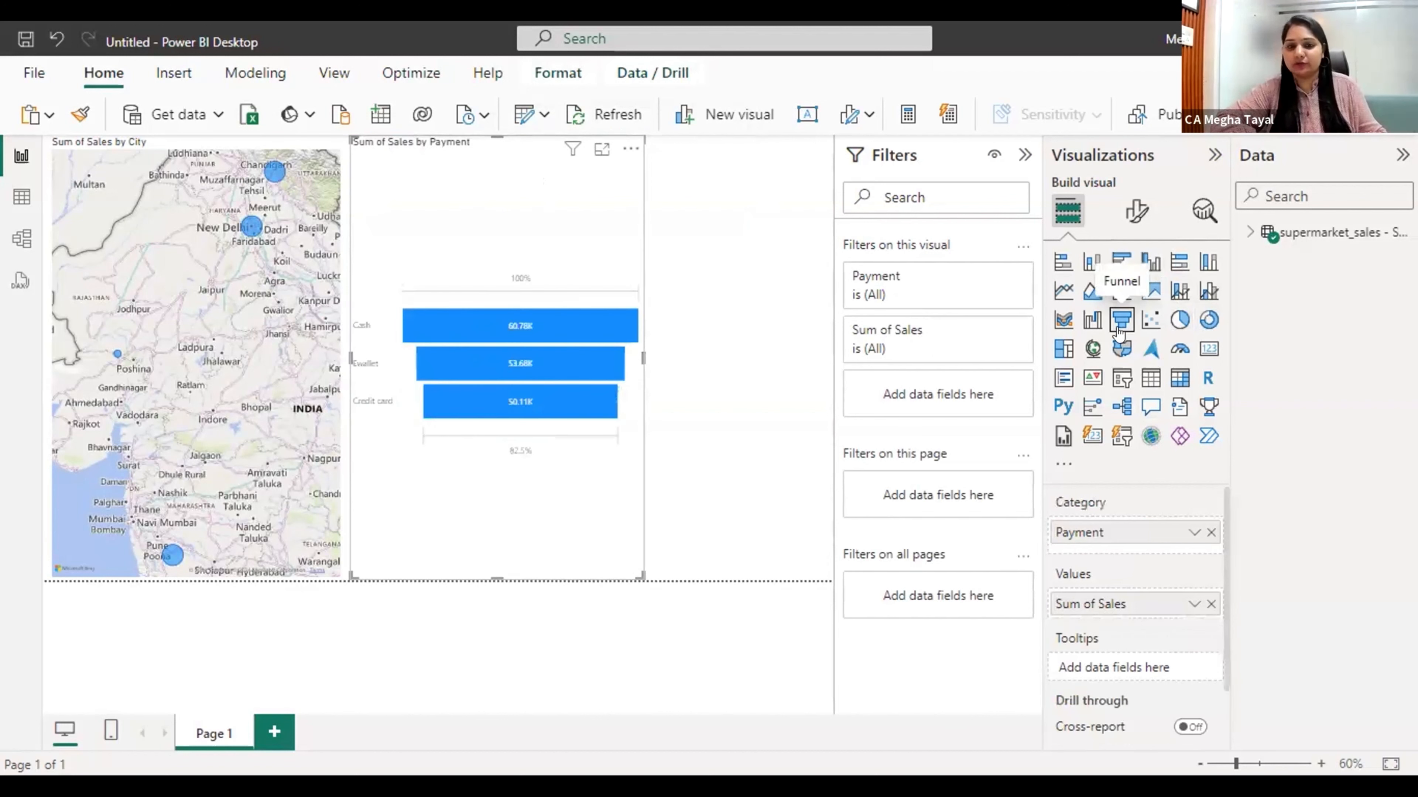
{"action": "left_click", "coordinate": [783, 275]}
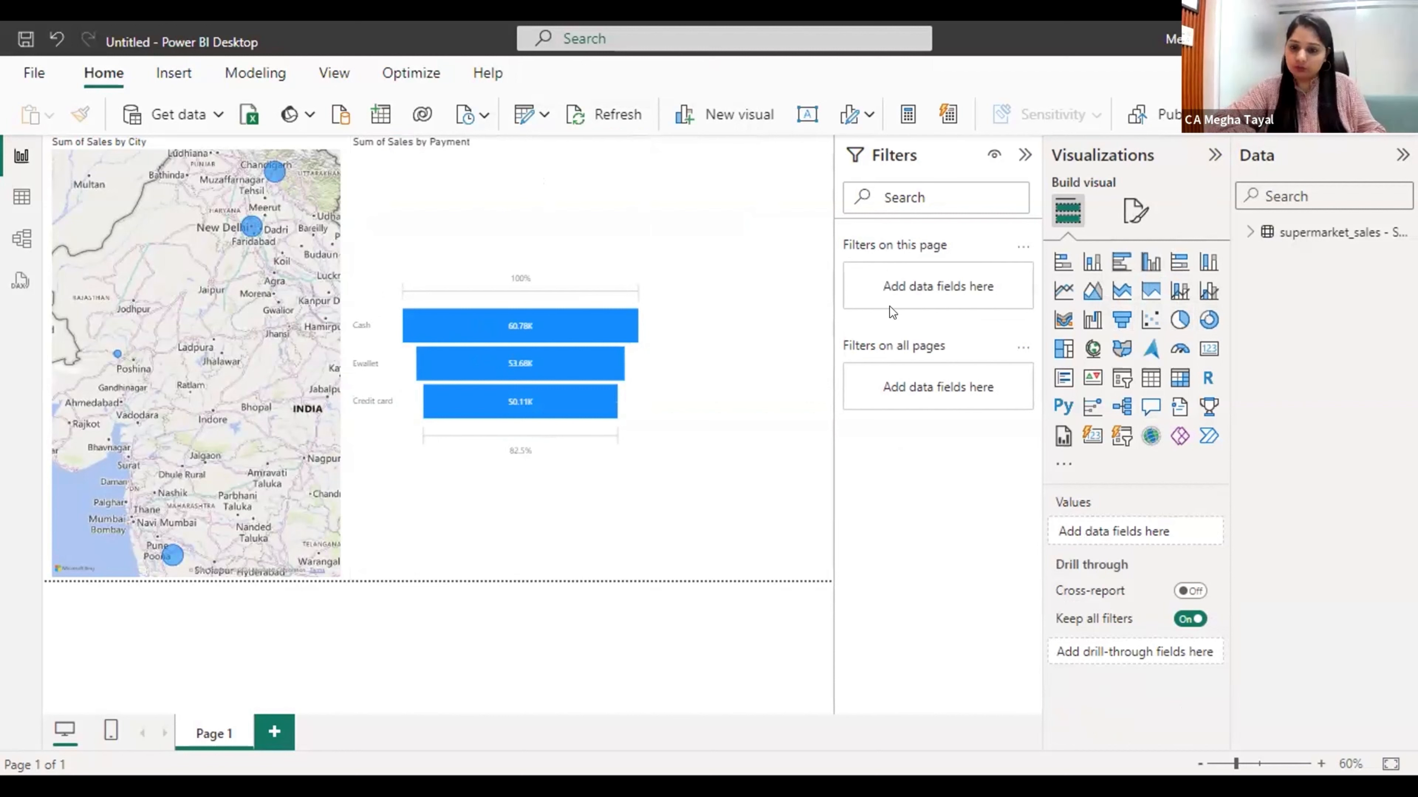
Add a Q&A visual beside the funnel chart and query it for "tree map fortop 10 invoice id sales"
{"action": "left_click", "coordinate": [1152, 409]}
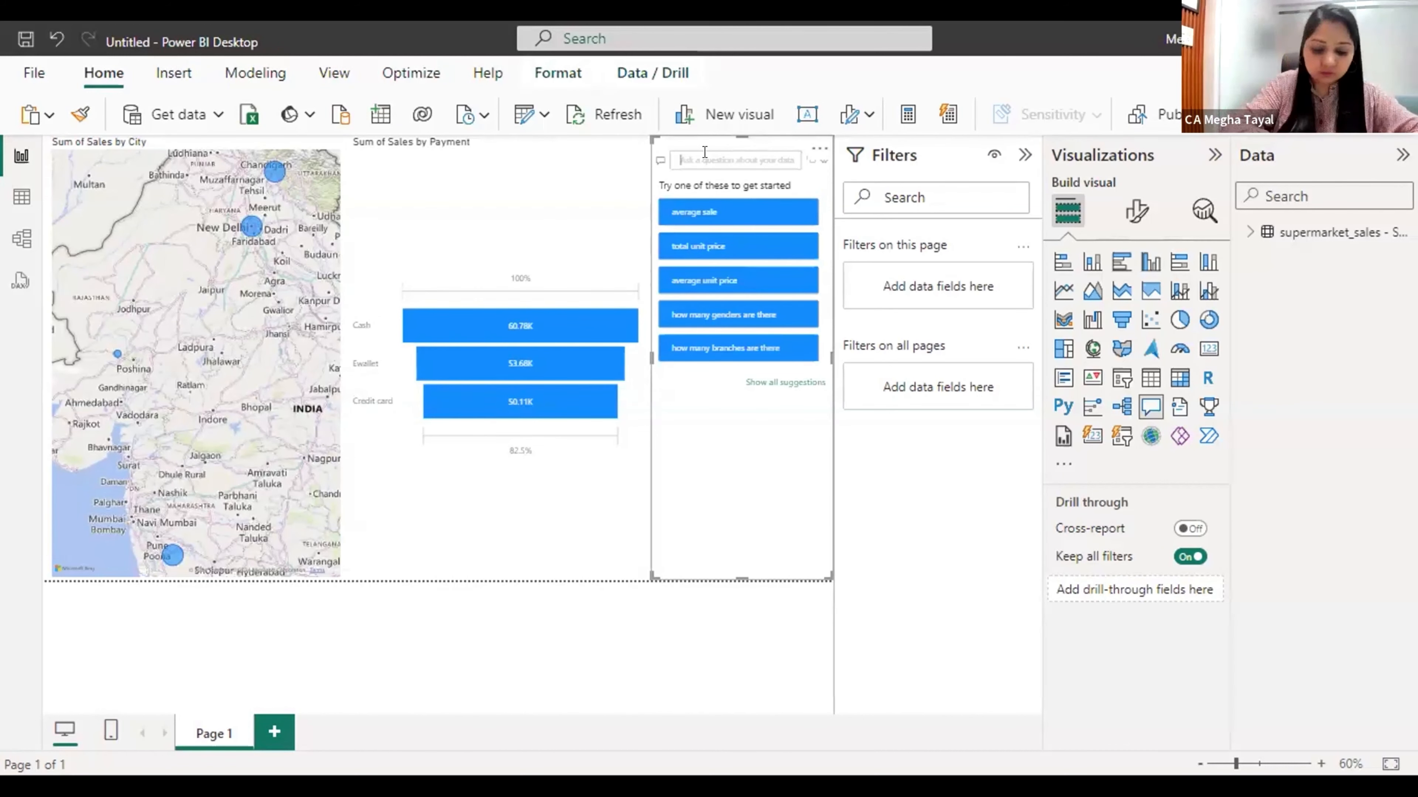
{"action": "type", "text": "tree ma"}
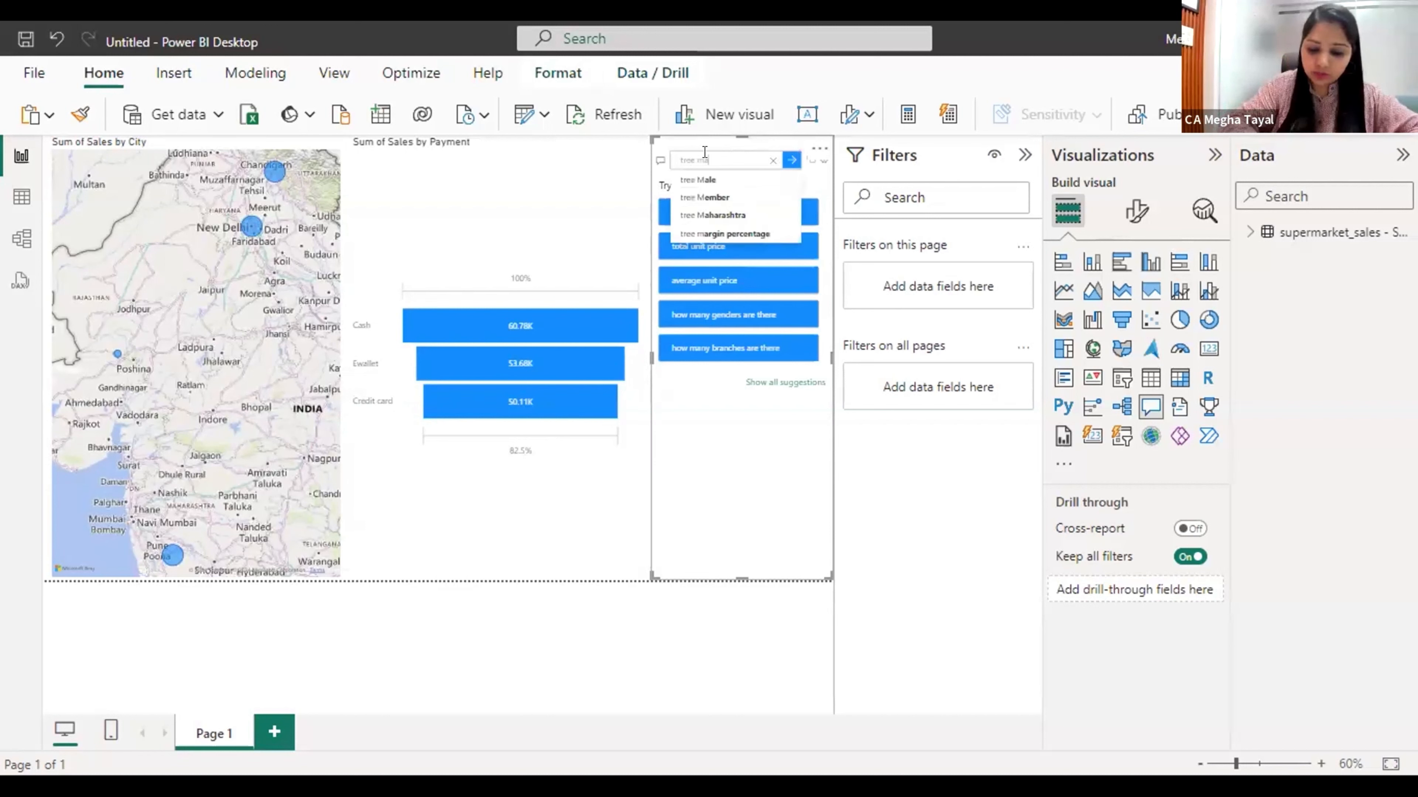
{"action": "type", "text": "p for"}
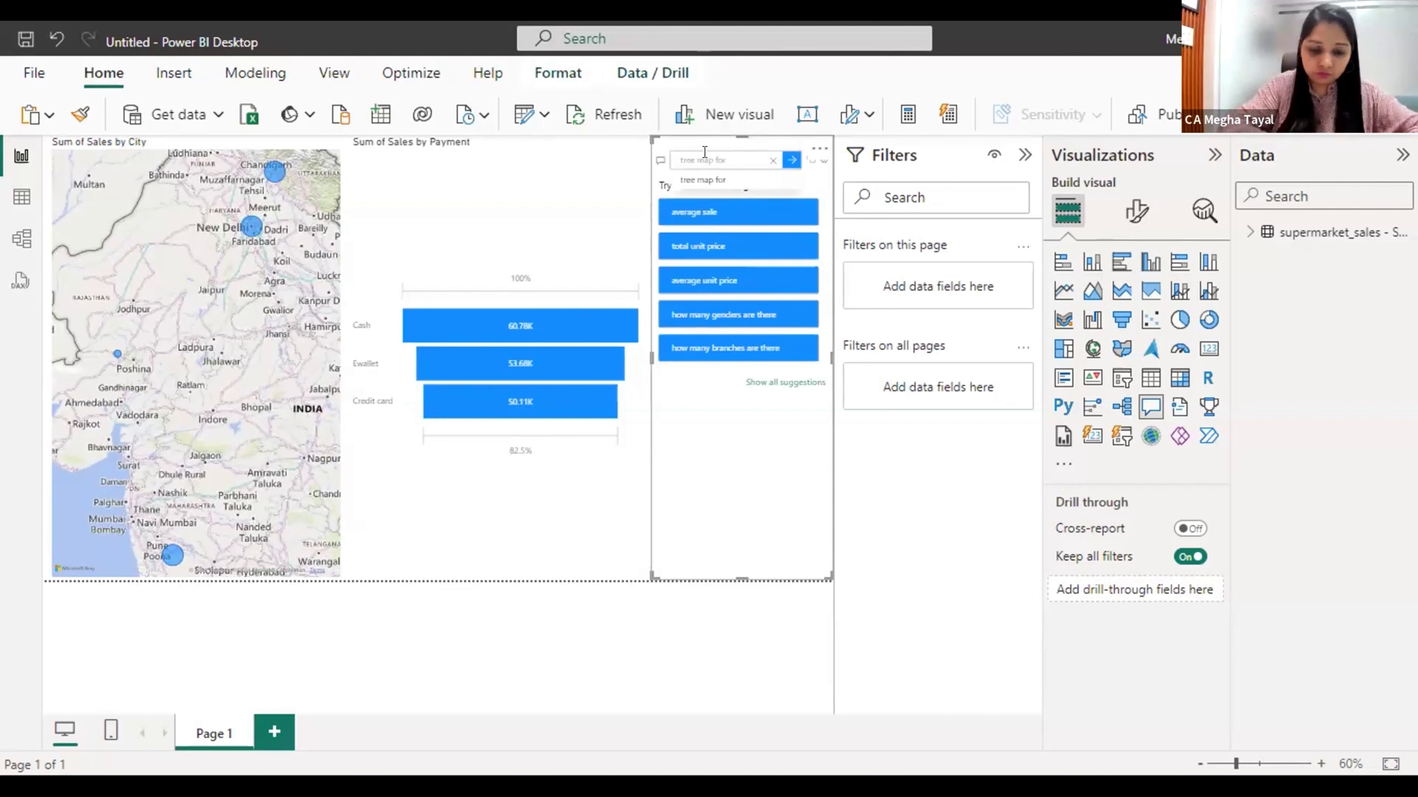
{"action": "type", "text": "to"}
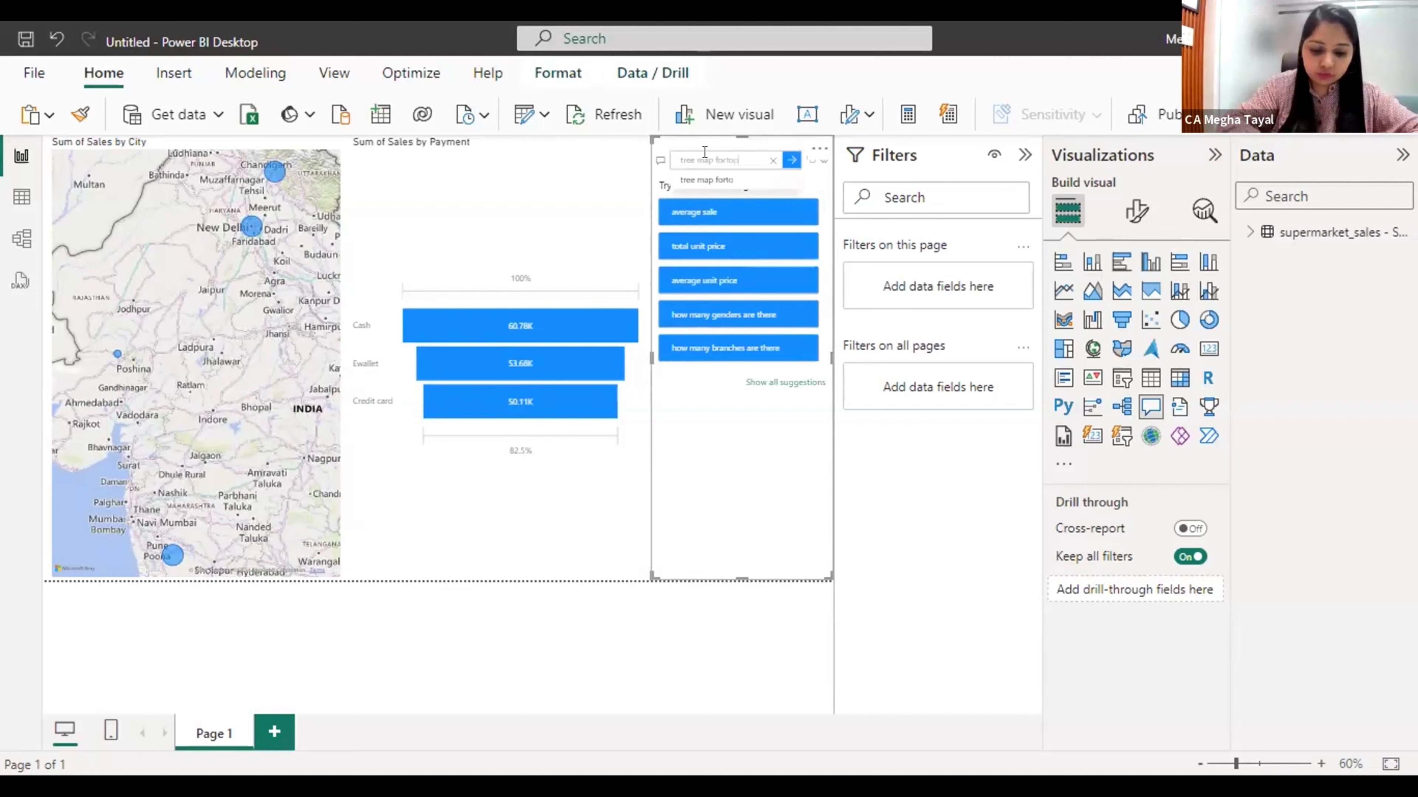
{"action": "type", "text": "p 10"}
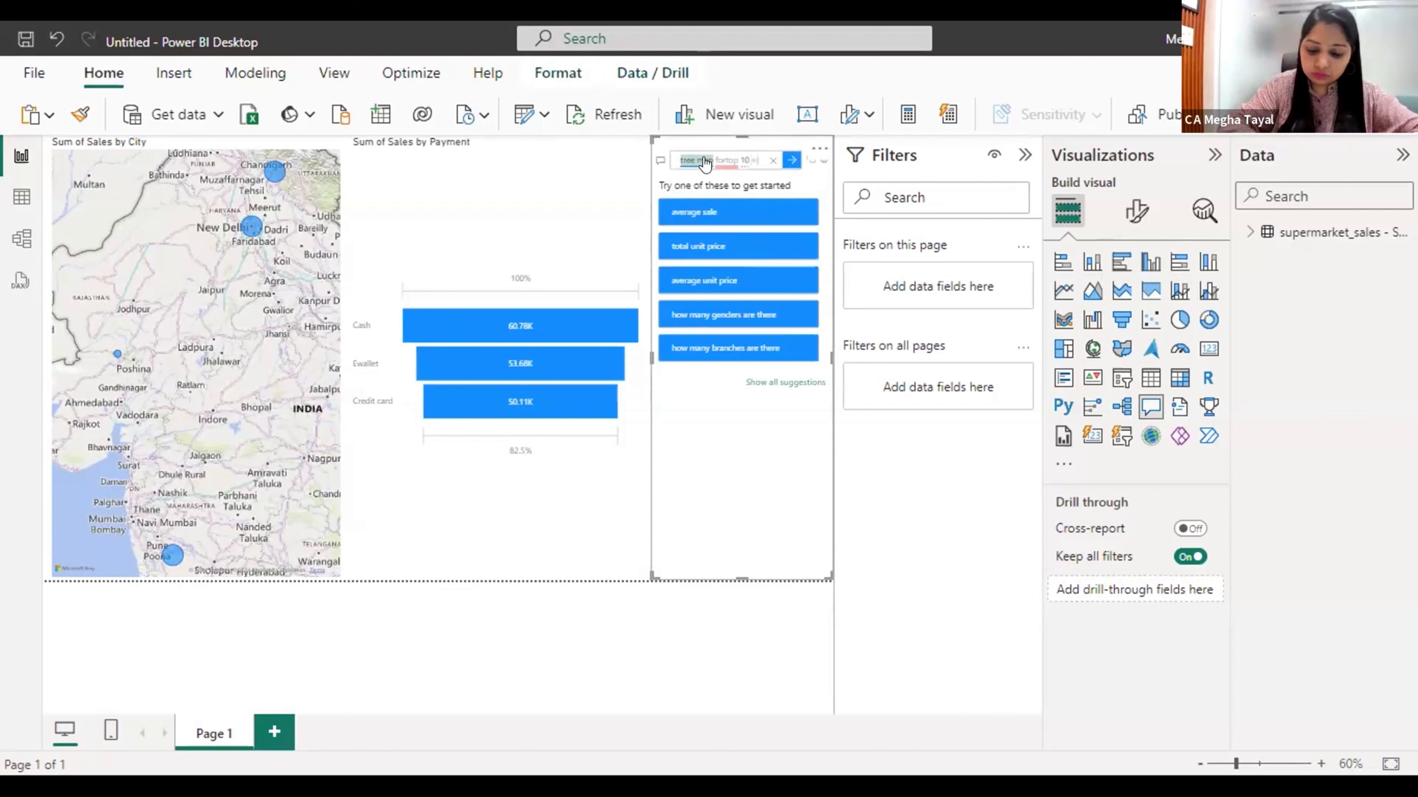
{"action": "type", "text": " invoice"}
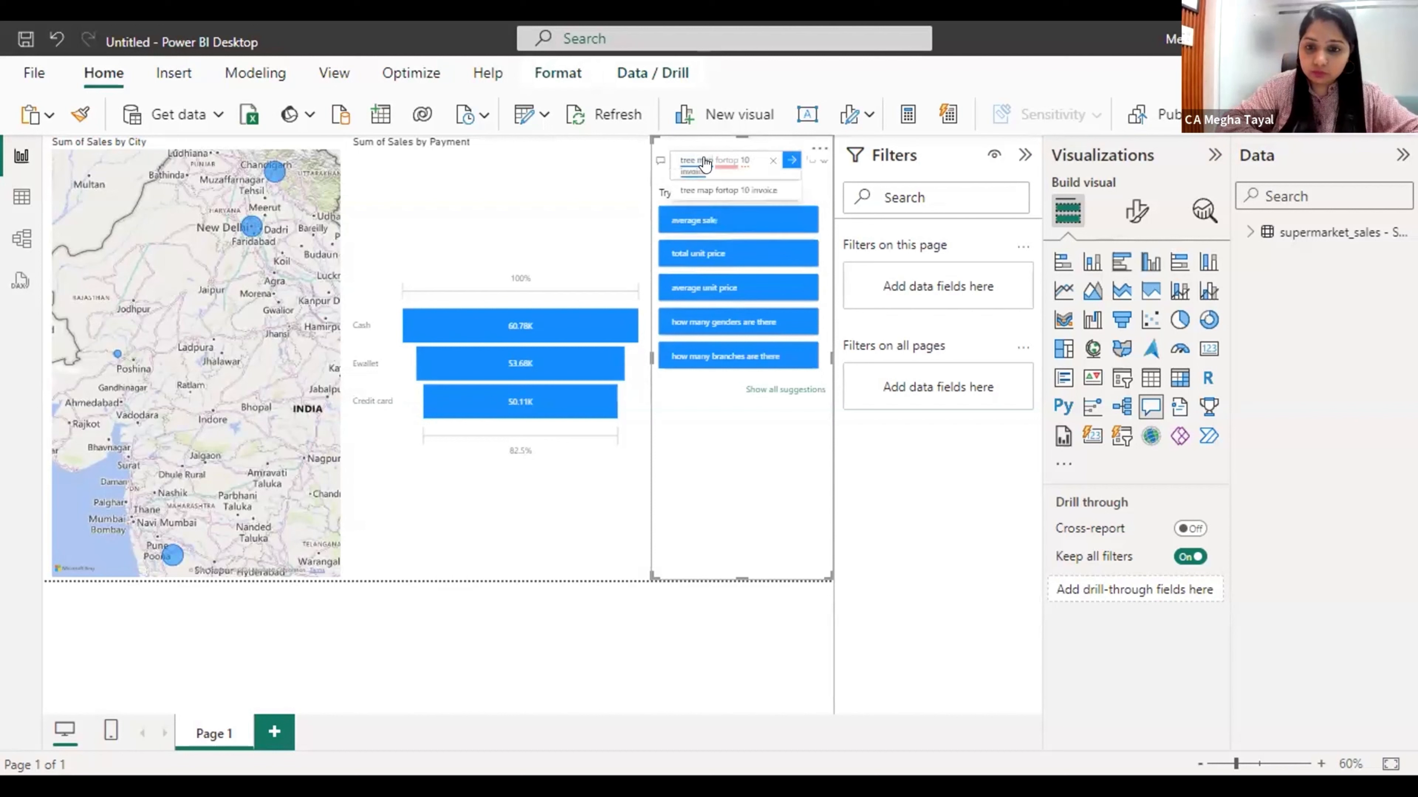
{"action": "type", "text": "s"}
{"action": "key", "text": "BackSpace"}
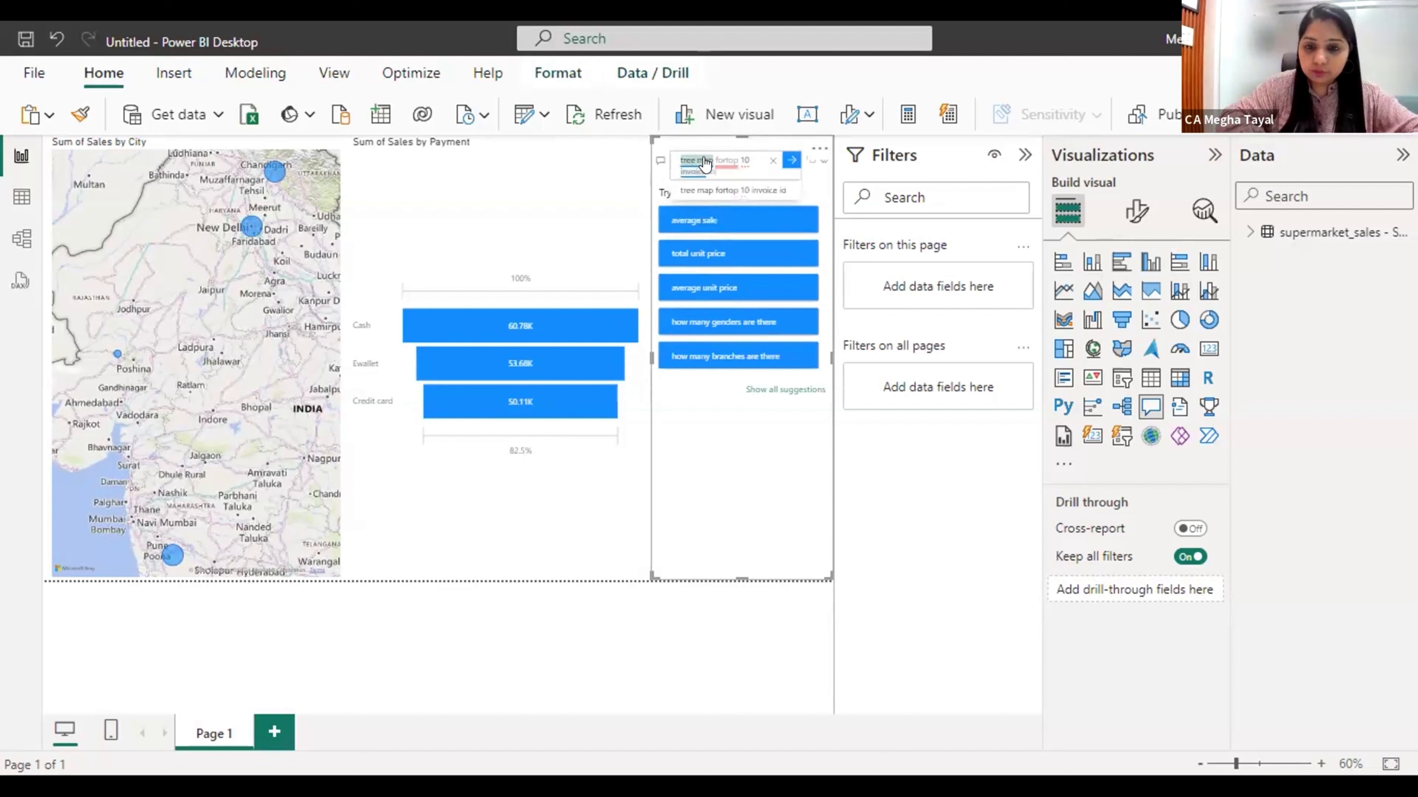
{"action": "type", "text": "id sale"}
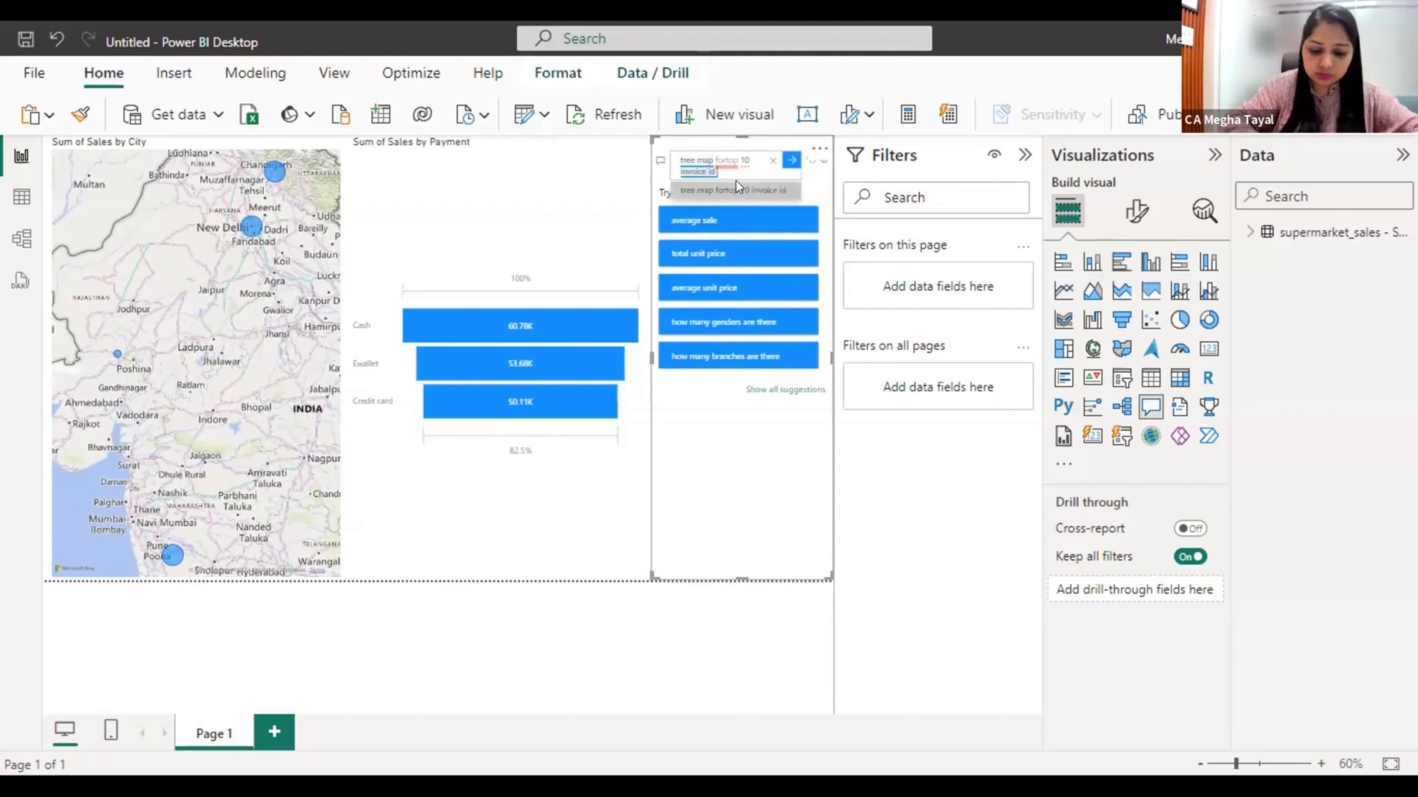
{"action": "type", "text": "s"}
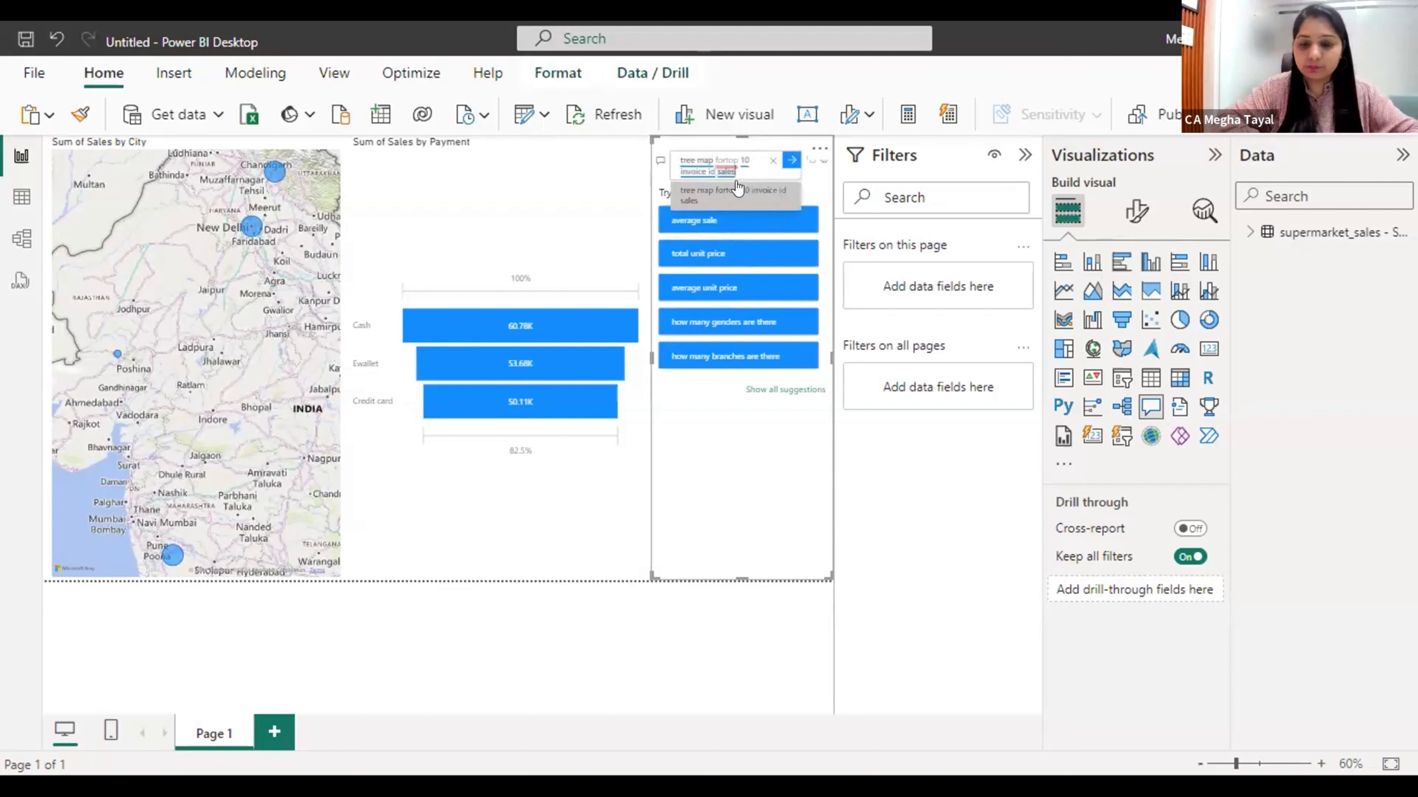
{"action": "left_click", "coordinate": [738, 191]}
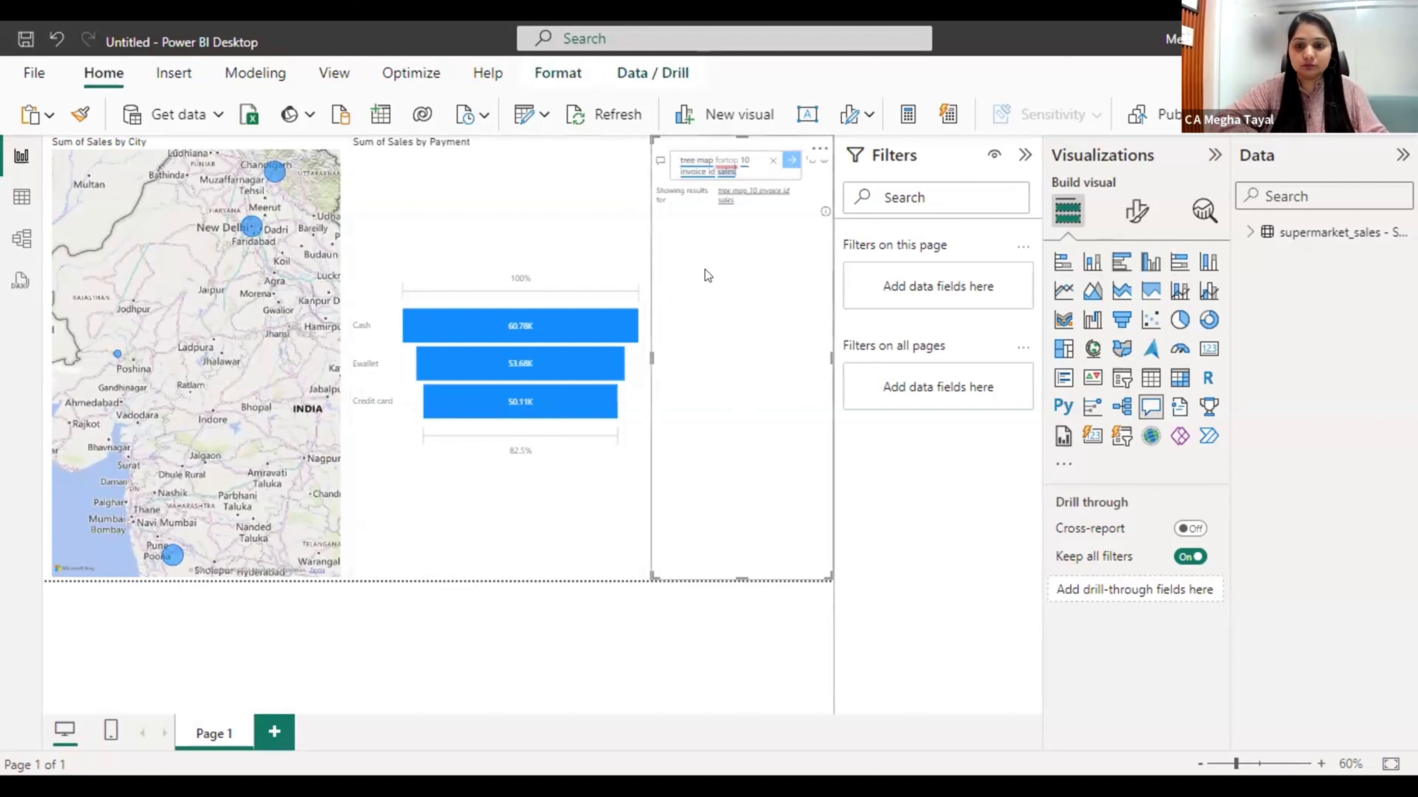
Correct the Q&A query to "tree map for top 10 invoice id sales" and collapse the Filters pane
{"action": "left_click", "coordinate": [725, 162]}
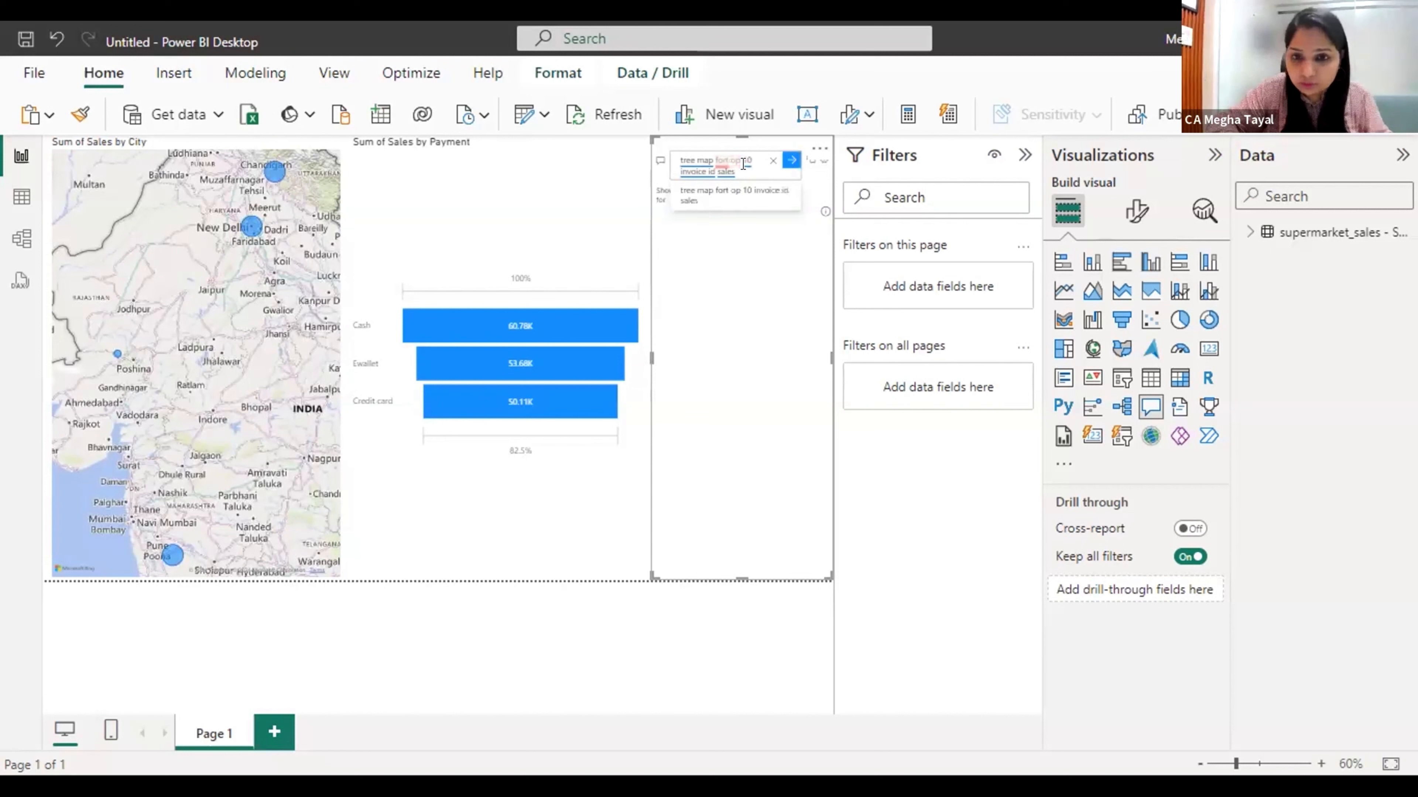
{"action": "key", "text": "BackSpace"}
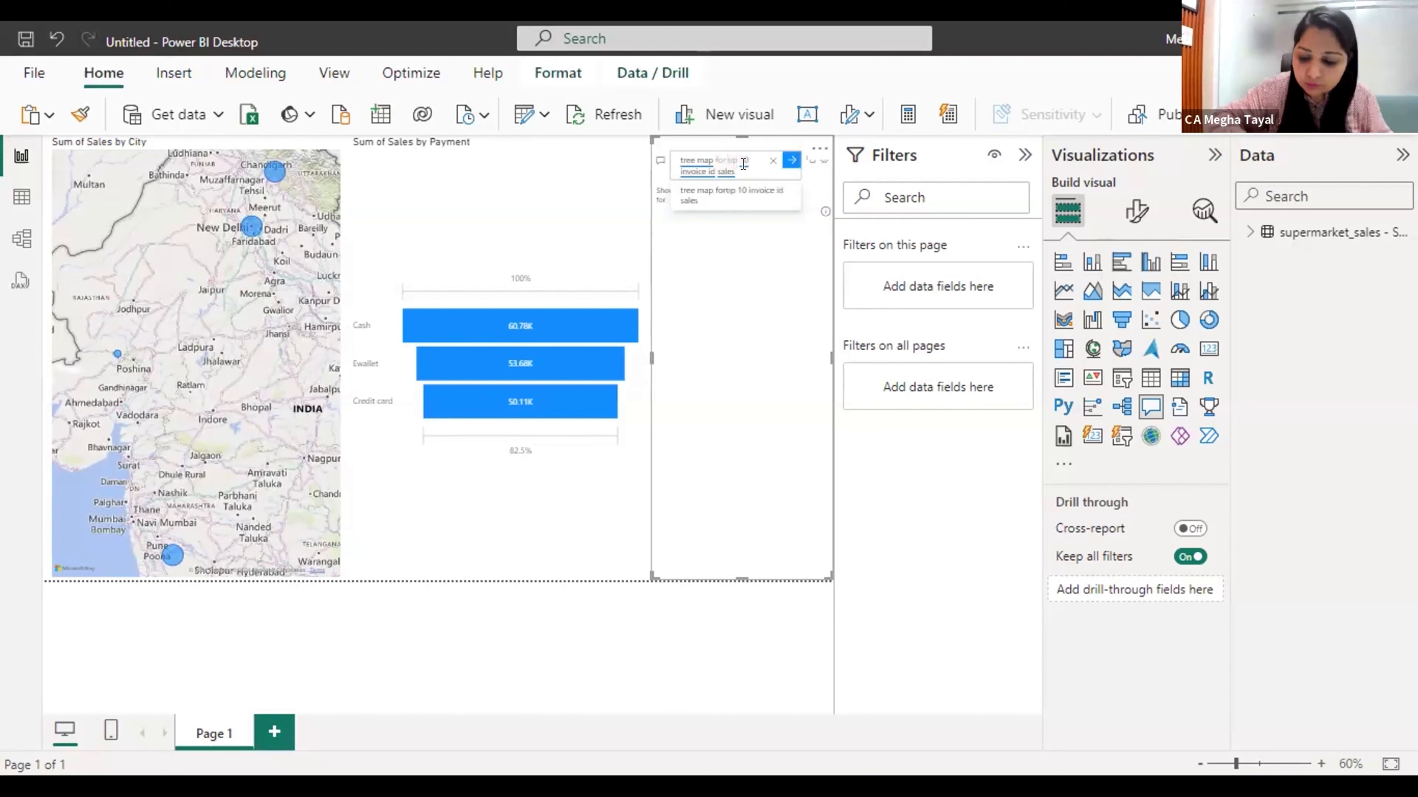
{"action": "key", "text": "BackSpace"}
{"action": "type", "text": "o"}
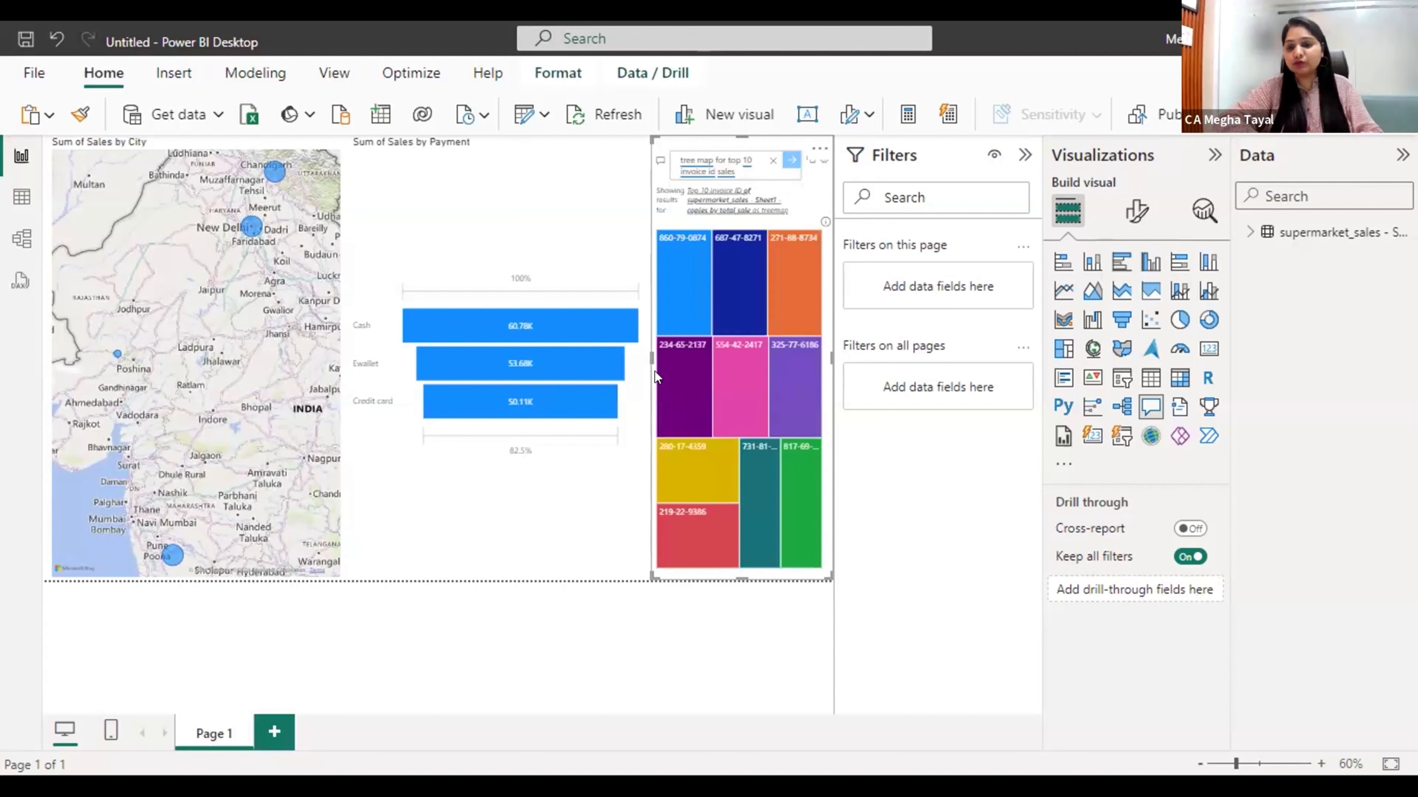
{"action": "left_click", "coordinate": [1022, 152]}
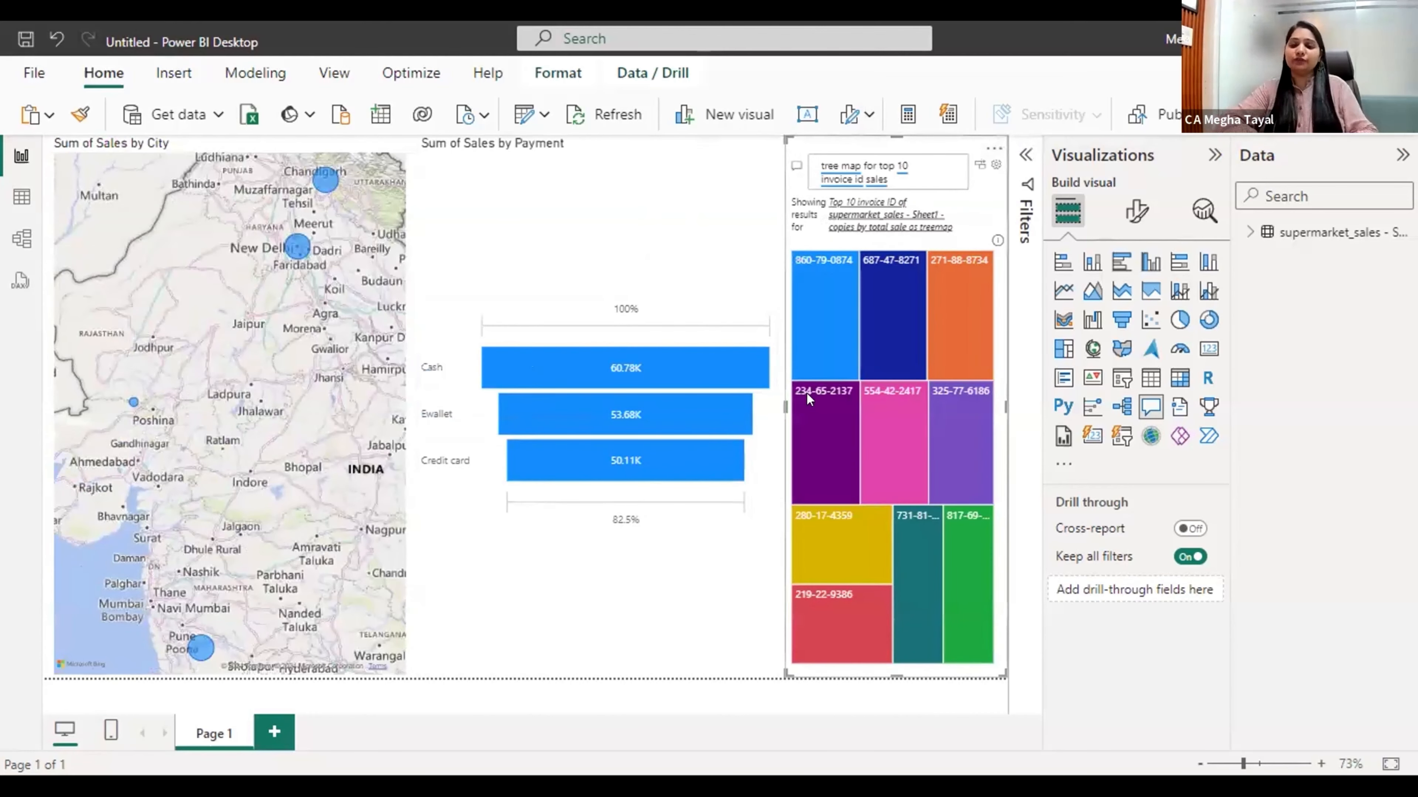
{"action": "mouse_move", "coordinate": [807, 394]}
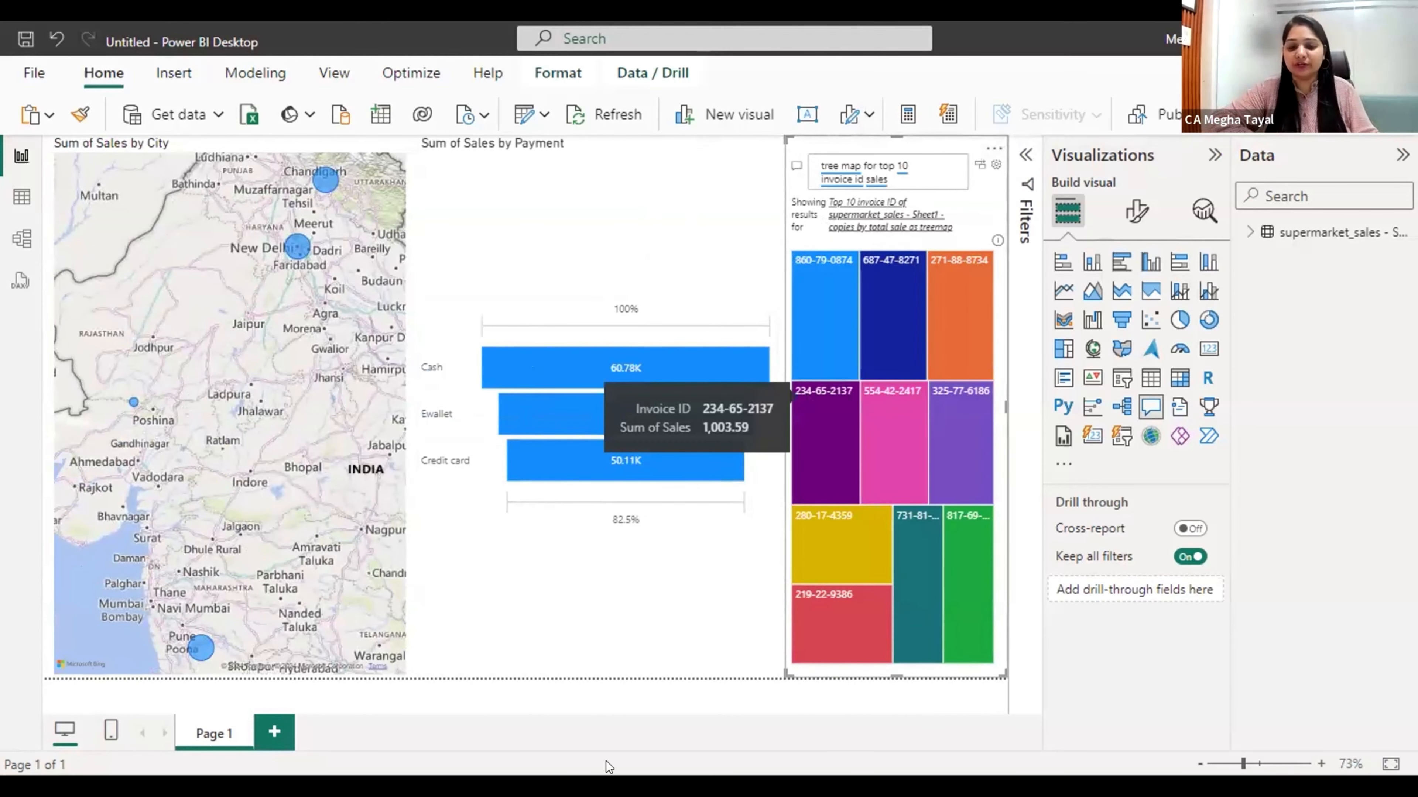